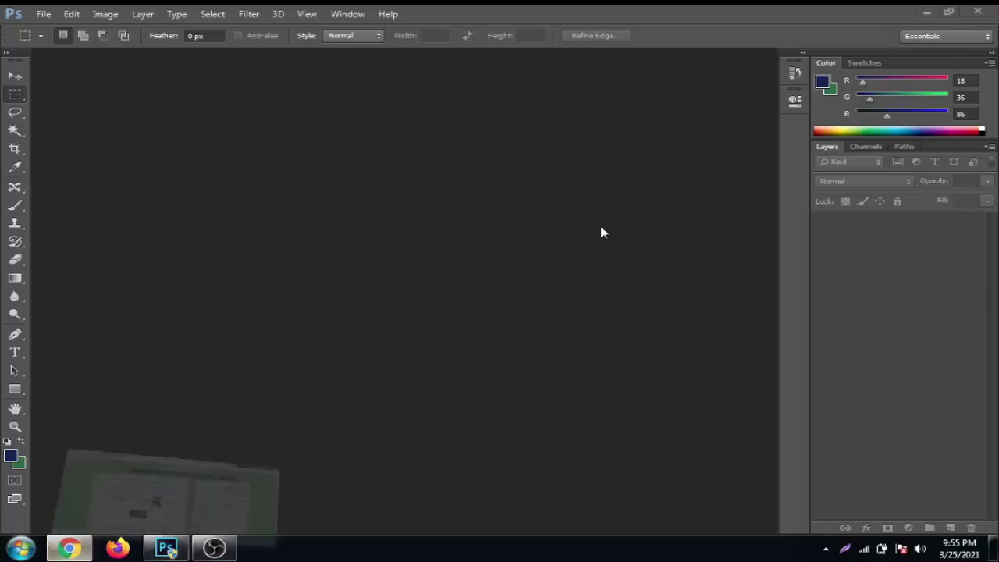
# - Copy the smiling man's photo from Google Images and switch to Photoshop
pyautogui.click(615, 11)
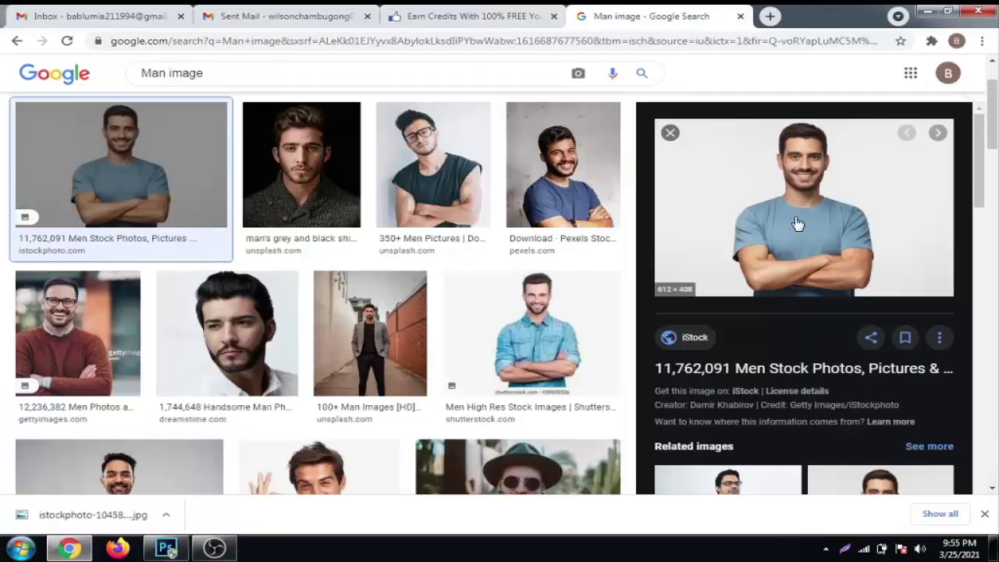
pyautogui.rightClick(761, 159)
pyautogui.click(811, 321)
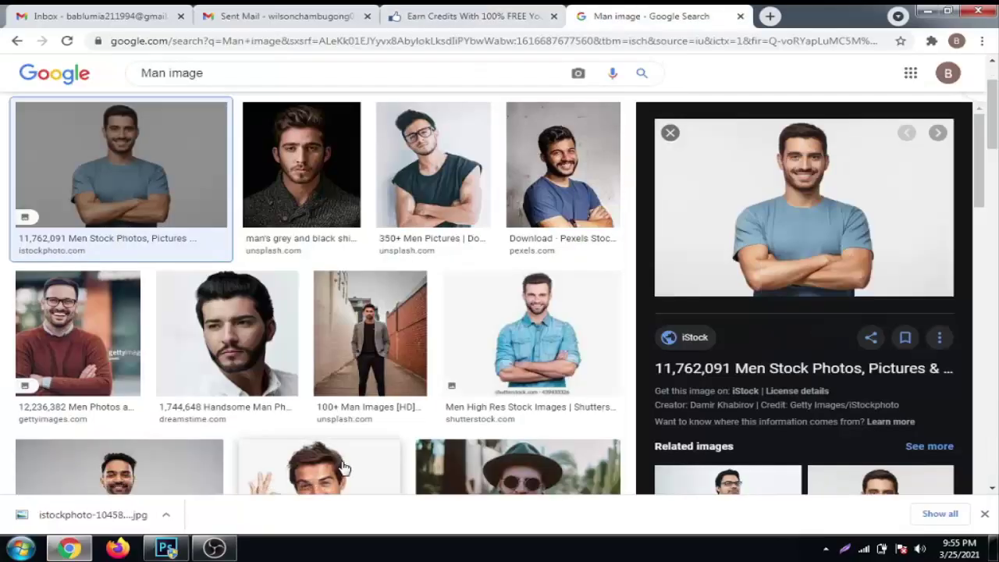
pyautogui.click(166, 550)
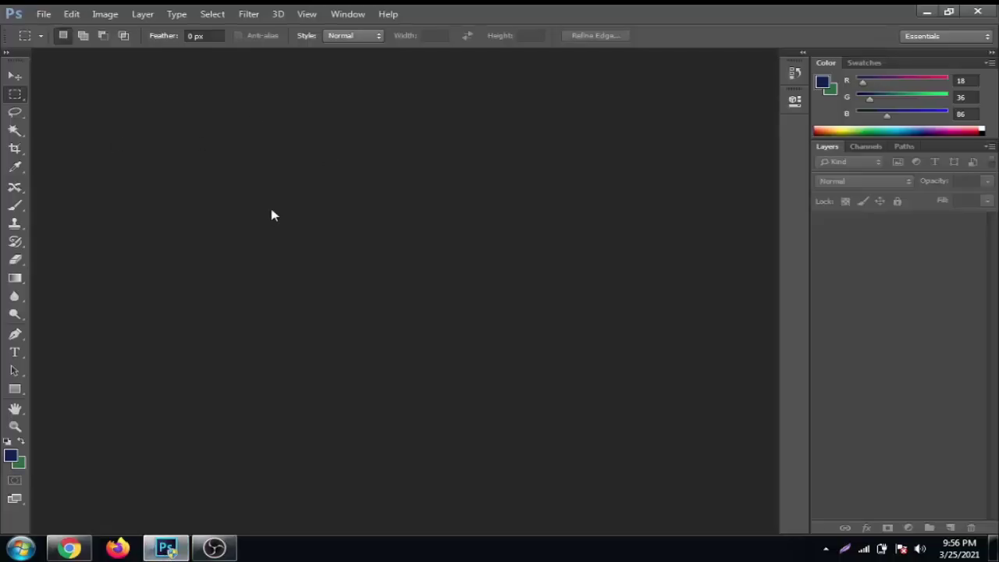
# - Start a new document and edit its resolution, then cancel the dialog
pyautogui.hotkey('ctrl', 'n')
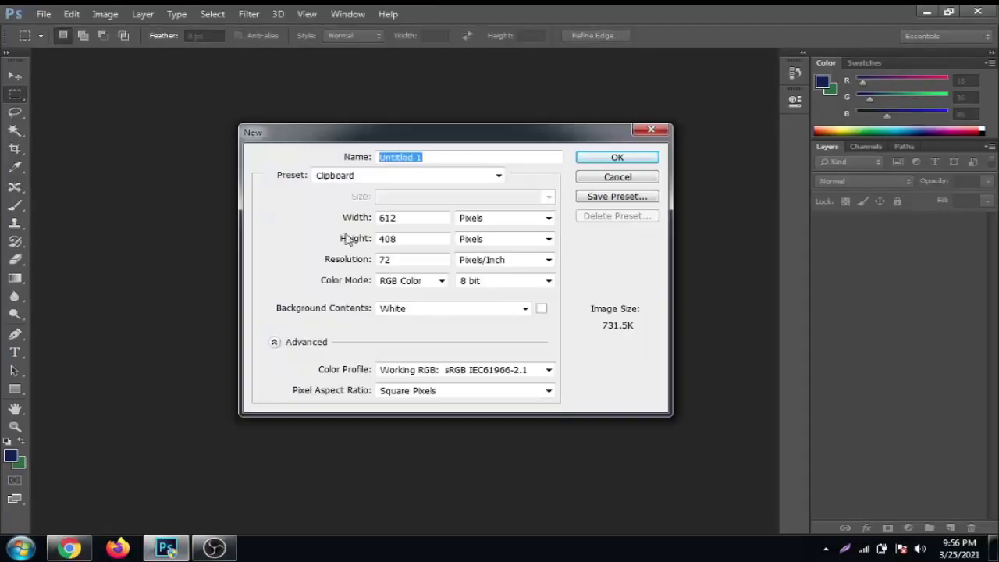
pyautogui.click(418, 259)
pyautogui.moveTo(418, 259); pyautogui.dragTo(350, 262)
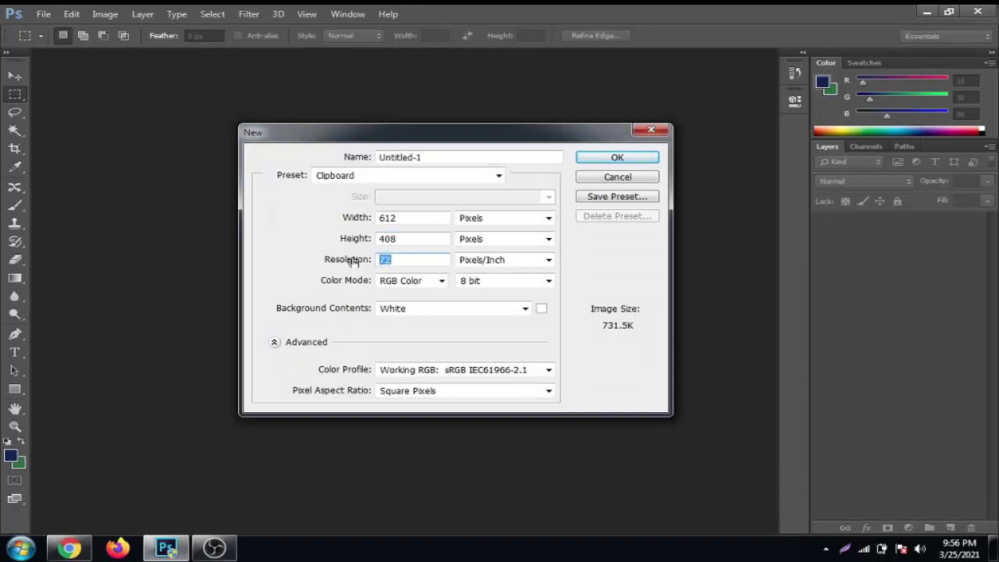
pyautogui.write('300')
pyautogui.click(647, 175)
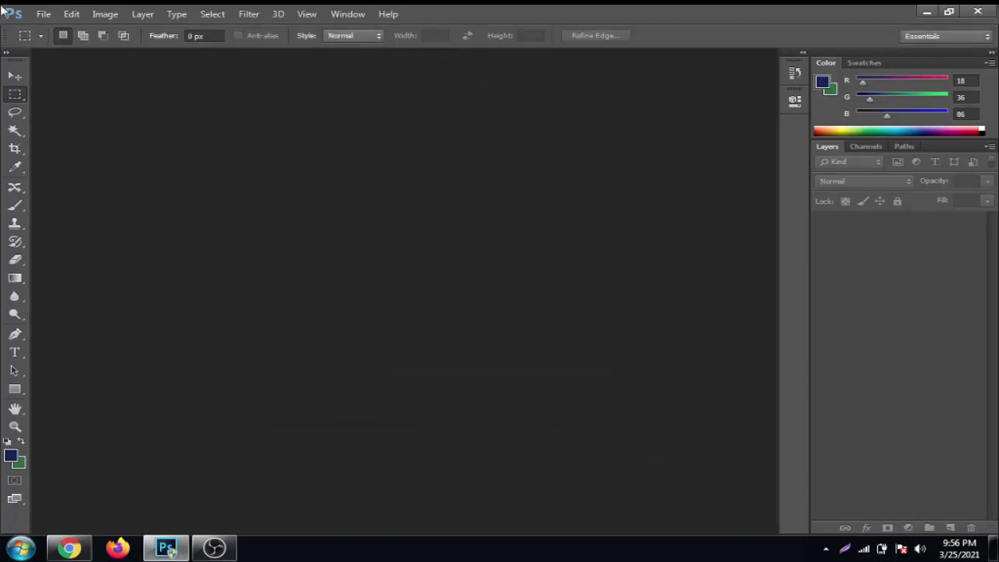
# - Create a new 300 ppi document and paste the man's photo into it
pyautogui.click(44, 14)
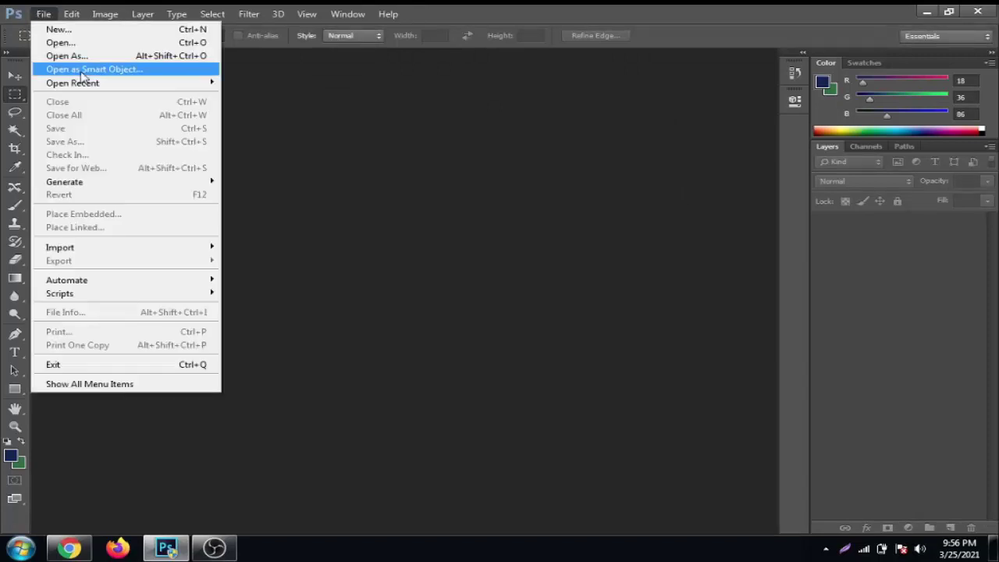
pyautogui.click(64, 32)
pyautogui.moveTo(418, 259); pyautogui.dragTo(306, 269)
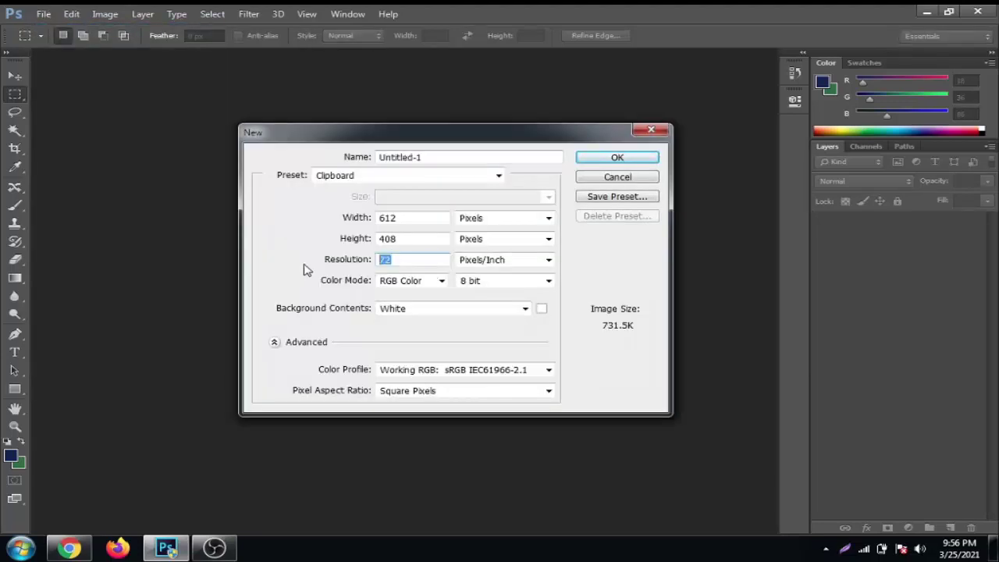
pyautogui.write('300')
pyautogui.press('Return')
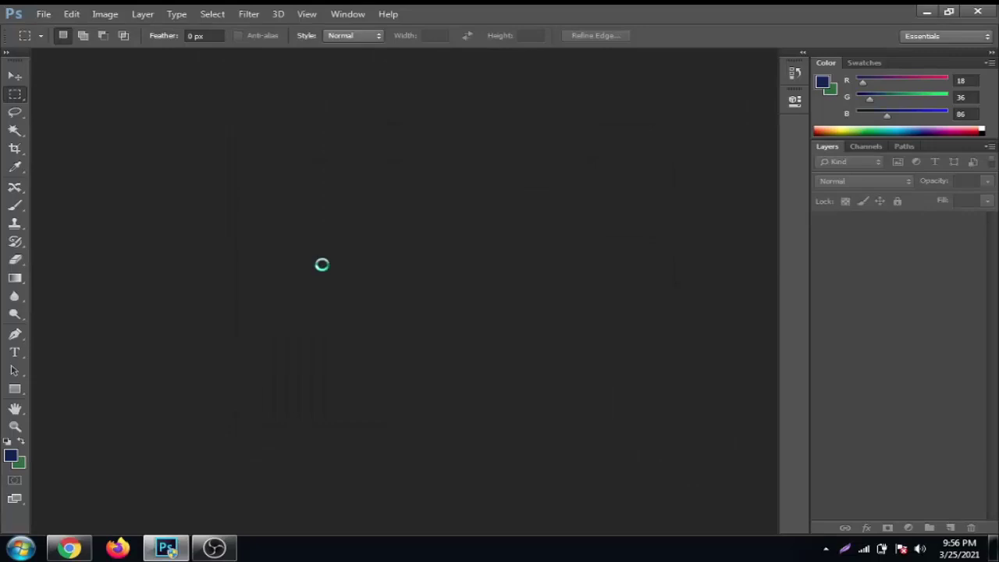
pyautogui.hotkey('ctrl', 'v')
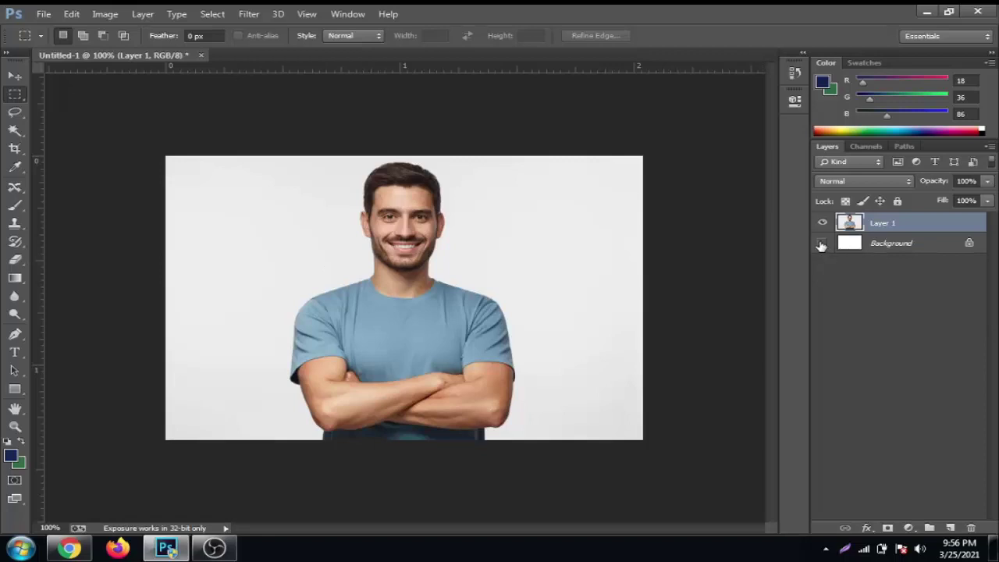
# - Zoom to the elbow and start a Pen path with anchors around the elbow
pyautogui.scroll(2, 417, 341)
pyautogui.moveTo(388, 359); pyautogui.dragTo(648, 232)
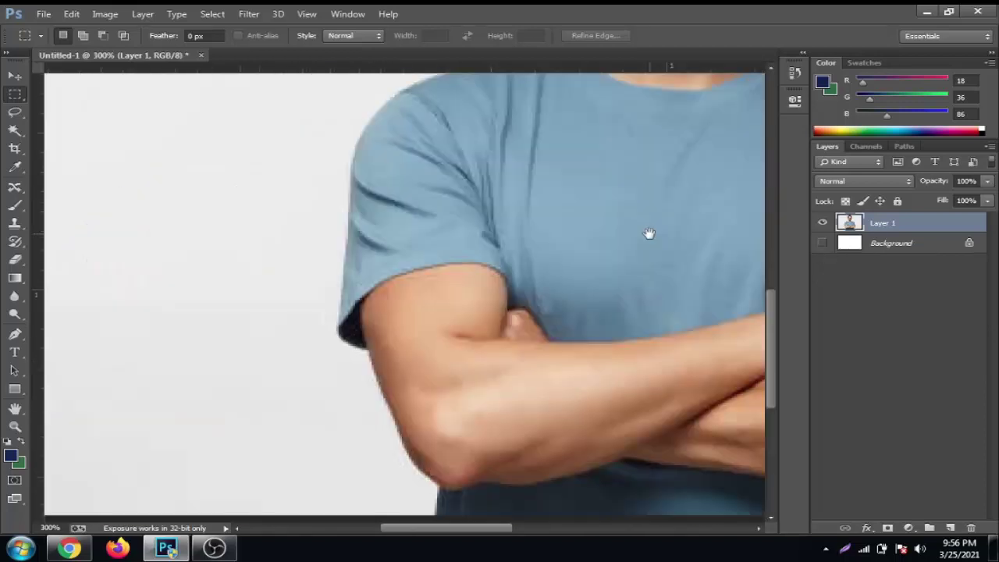
pyautogui.scroll(-3, 448, 234)
pyautogui.scroll(2, 417, 330)
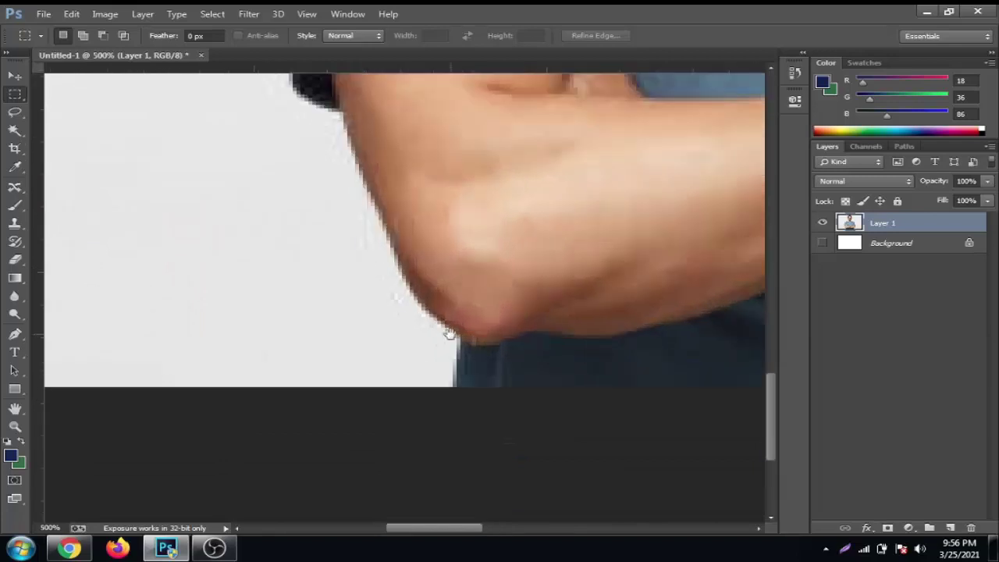
pyautogui.scroll(-2, 452, 334)
pyautogui.scroll(3, 422, 339)
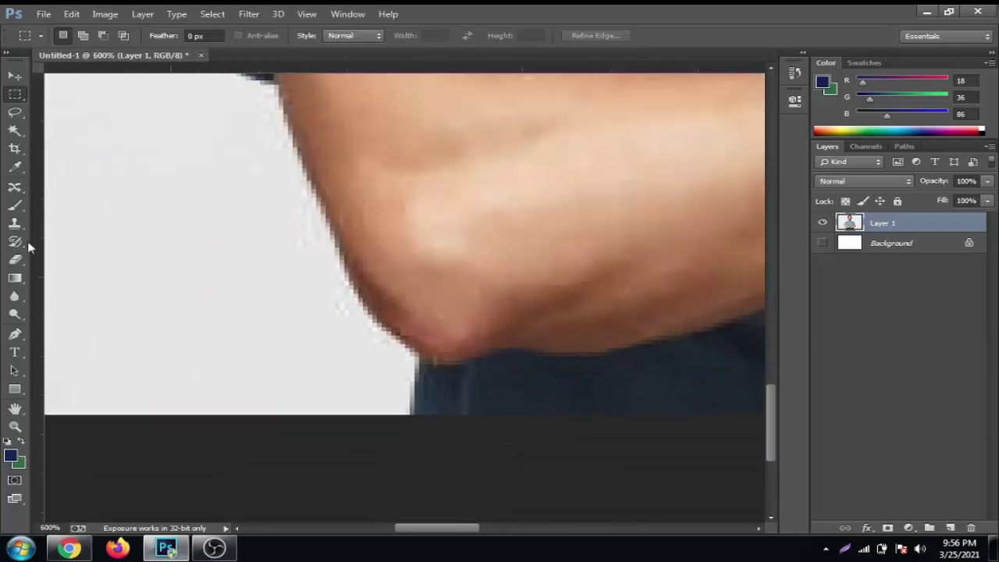
pyautogui.click(18, 337)
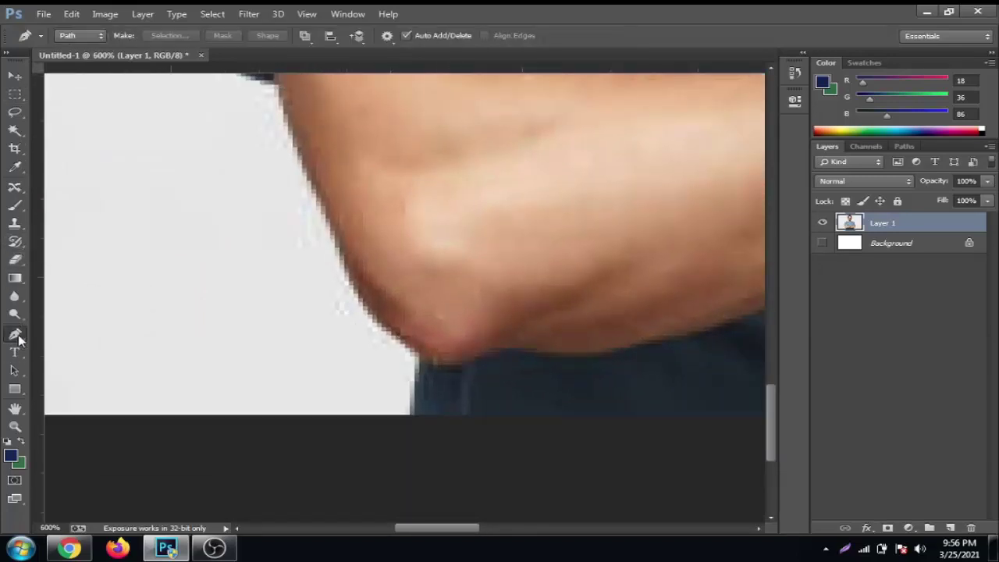
pyautogui.click(419, 363)
pyautogui.scroll(4, 435, 296)
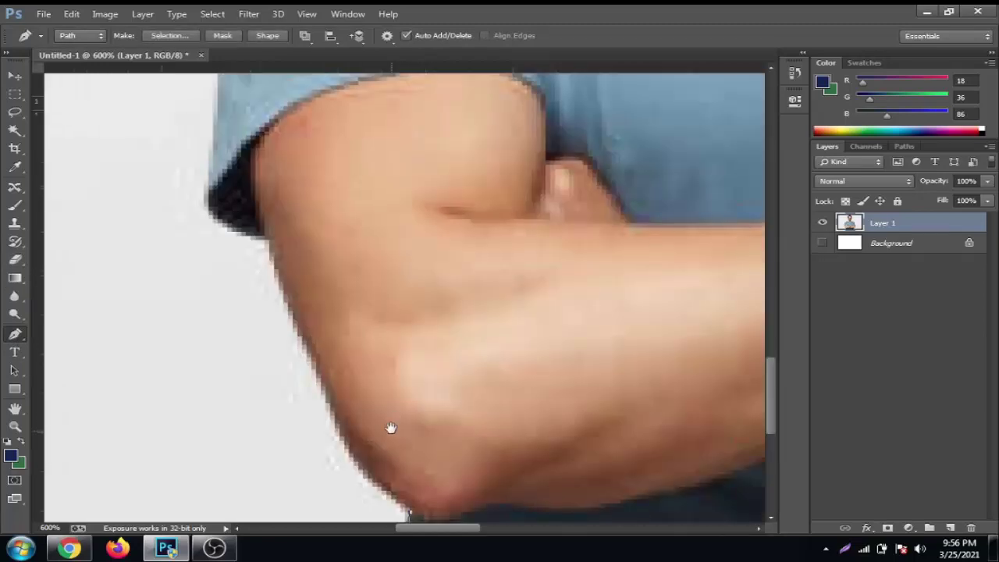
pyautogui.moveTo(333, 399); pyautogui.dragTo(315, 341)
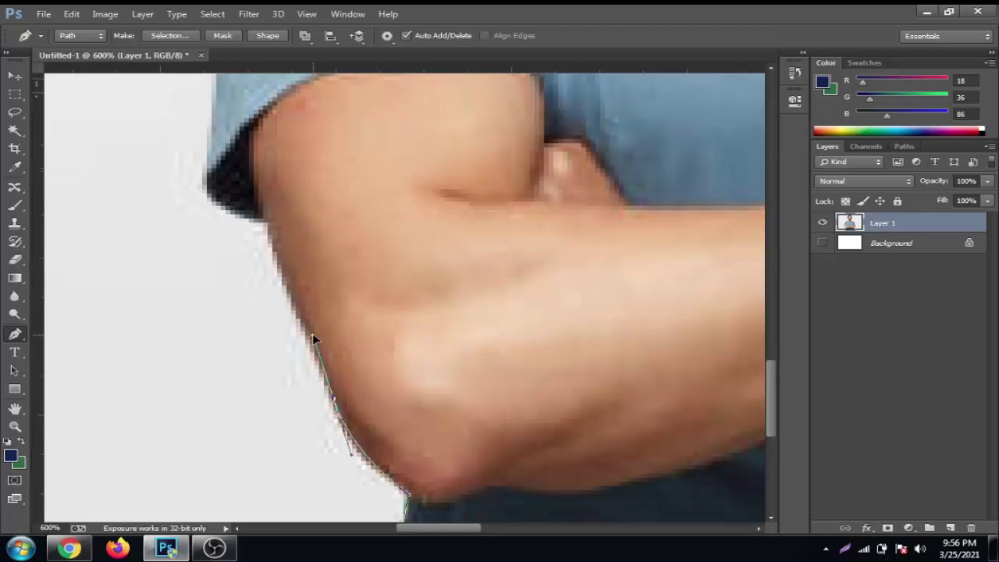
# - Extend the path with curved anchors up the outer edge of the upper arm
pyautogui.moveTo(314, 289); pyautogui.dragTo(356, 352)
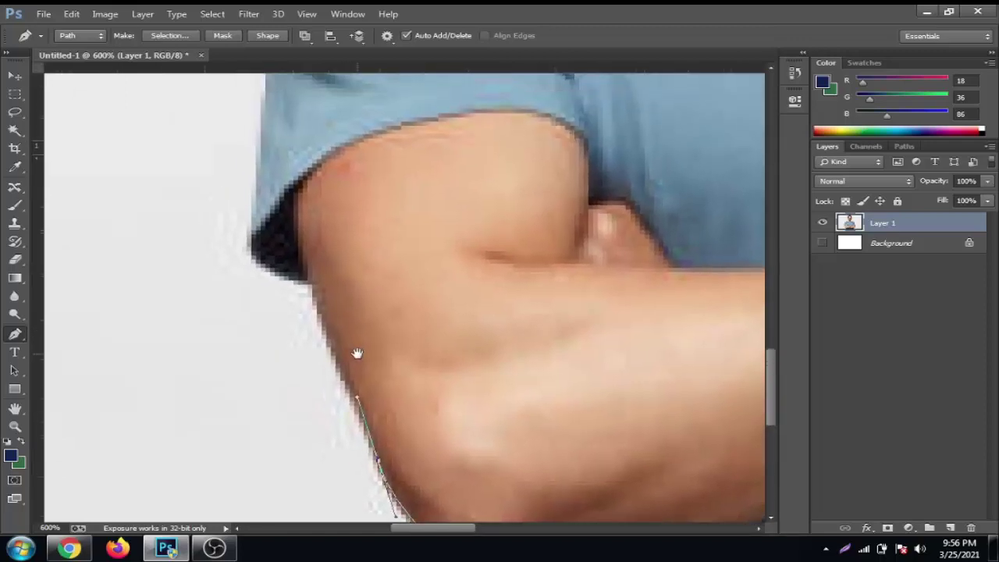
pyautogui.click(308, 275)
pyautogui.moveTo(306, 271); pyautogui.dragTo(306, 259)
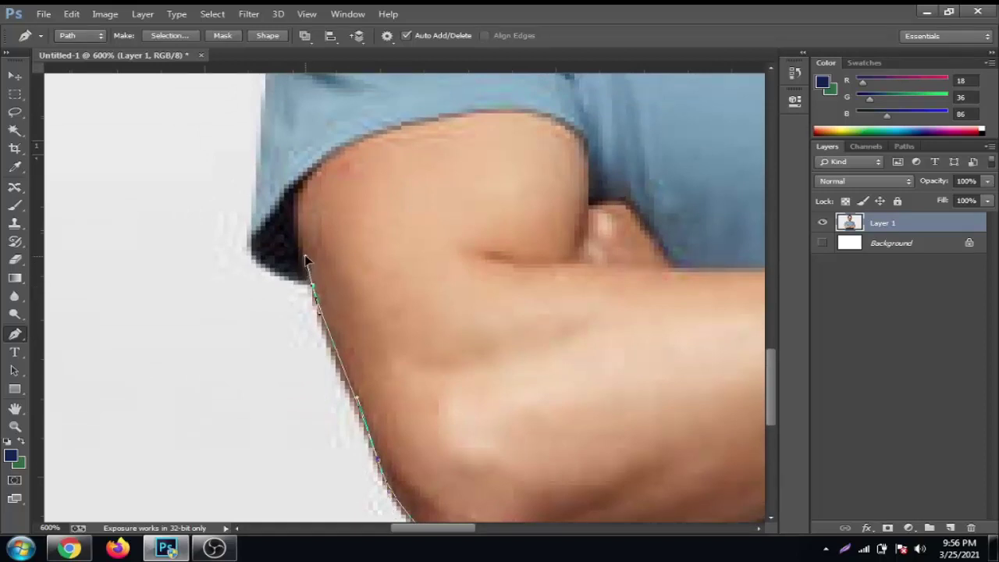
pyautogui.scroll(3, 312, 289)
pyautogui.hscroll(-3, 312, 289)
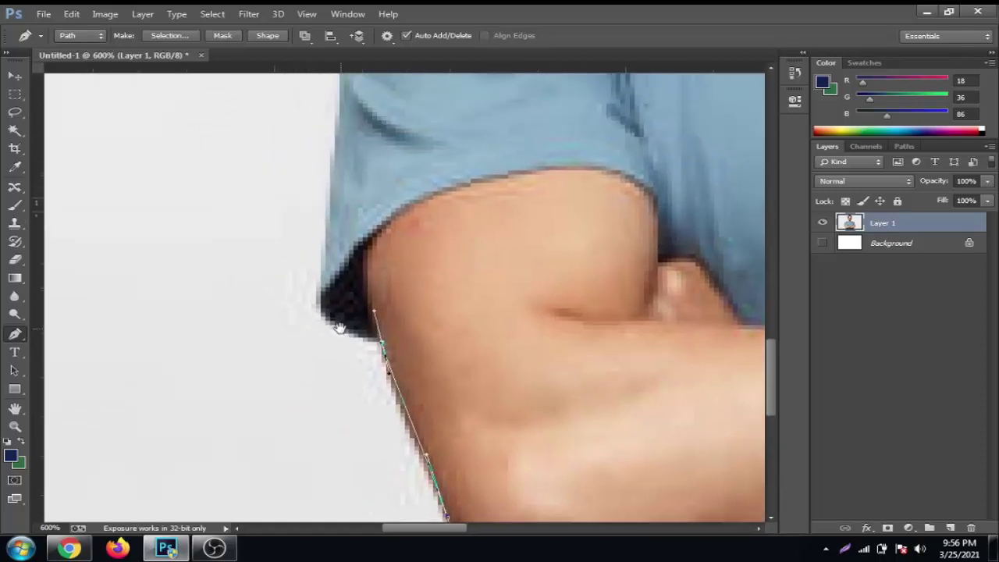
pyautogui.moveTo(318, 297); pyautogui.dragTo(318, 261)
# - Undo the last anchor and redo the path point at the sleeve's lower corner
pyautogui.hotkey('ctrl', 'z')
pyautogui.moveTo(384, 350); pyautogui.dragTo(382, 355)
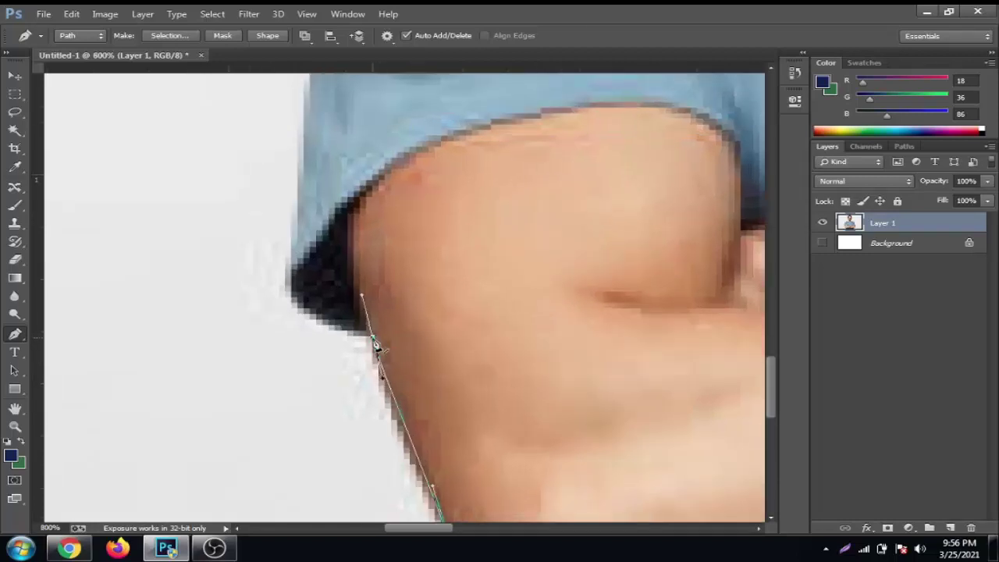
pyautogui.click(374, 344)
pyautogui.click(373, 338)
pyautogui.moveTo(376, 345)
pyautogui.mouseDown()
pyautogui.moveTo(355, 341)
pyautogui.moveTo(338, 279)
pyautogui.mouseUp()
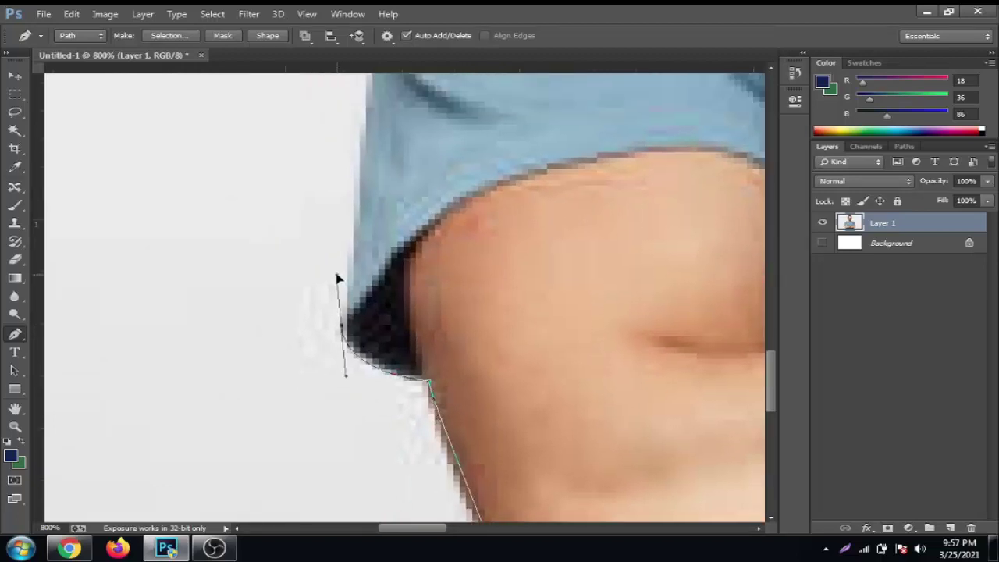
# - Continue the path up the sleeve's outer edge and along the shoulder
pyautogui.scroll(3, 378, 321)
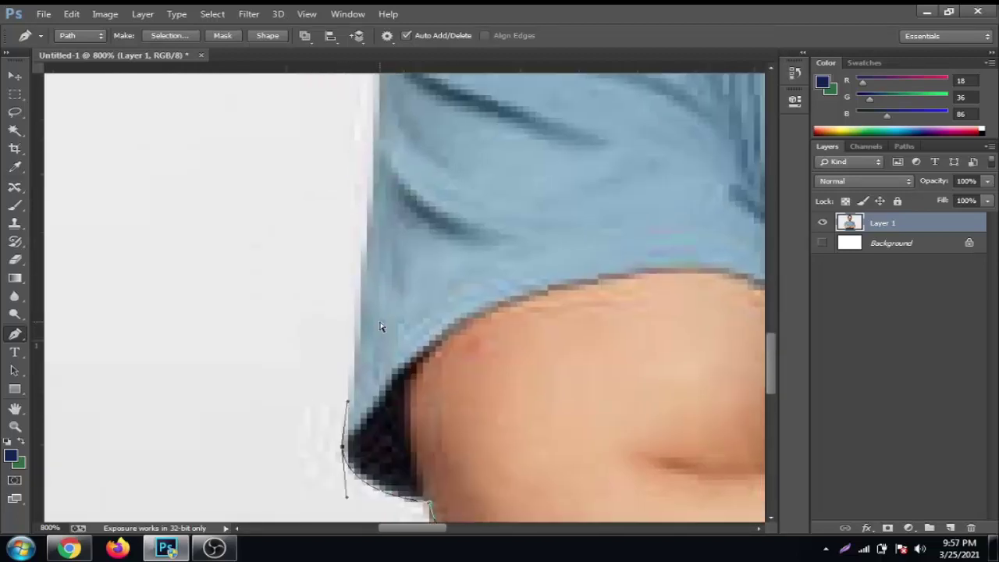
pyautogui.scroll(-3, 380, 327)
pyautogui.scroll(2, 379, 323)
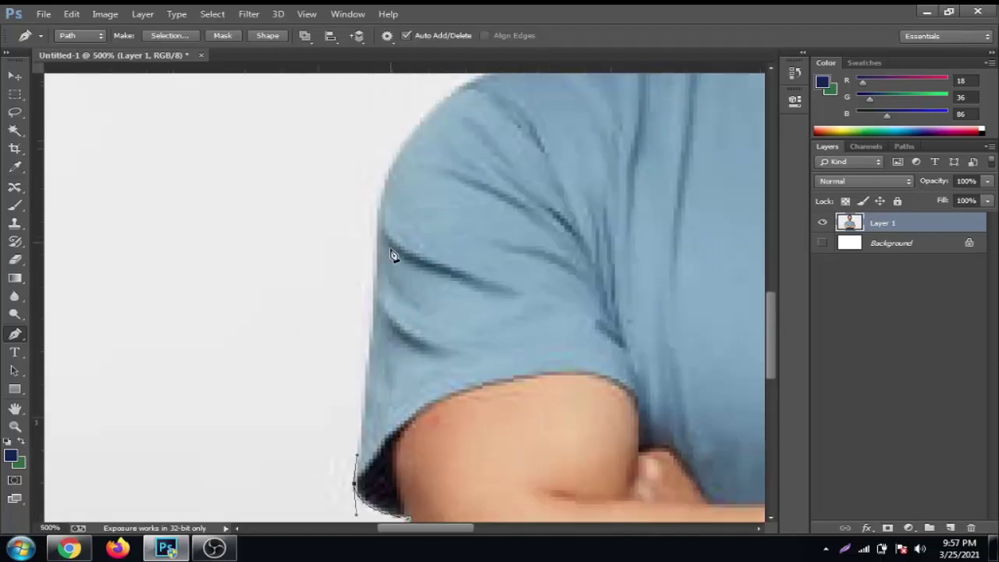
pyautogui.moveTo(377, 218); pyautogui.dragTo(391, 153)
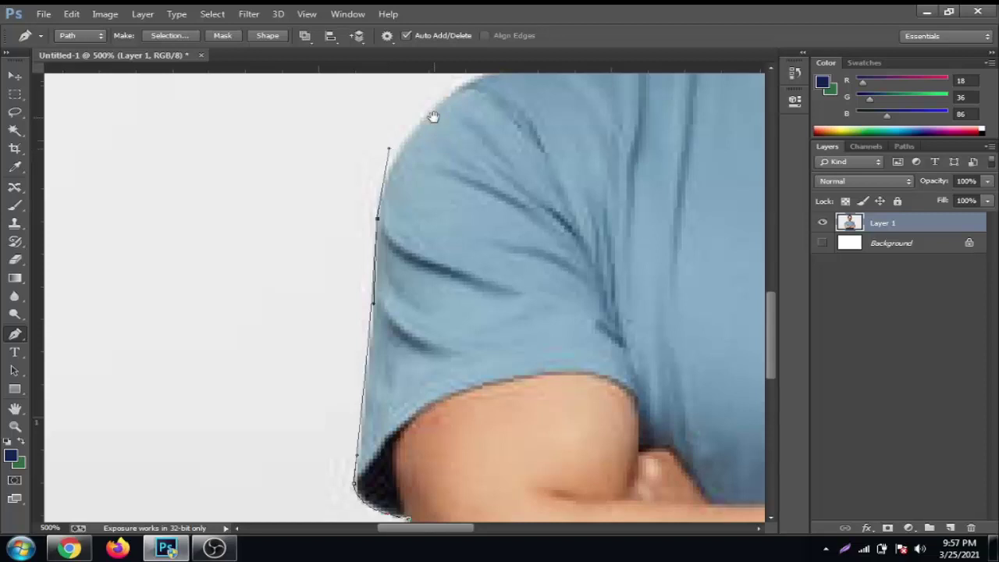
pyautogui.moveTo(433, 116); pyautogui.dragTo(382, 270)
pyautogui.moveTo(509, 201)
pyautogui.mouseDown()
pyautogui.moveTo(635, 169)
pyautogui.moveTo(356, 310)
pyautogui.mouseUp()
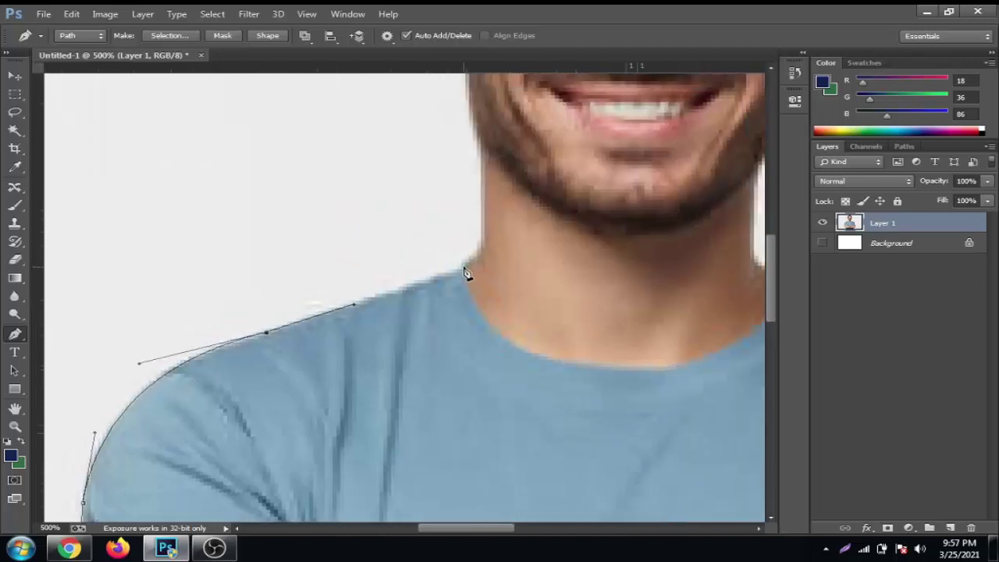
pyautogui.moveTo(461, 266); pyautogui.dragTo(486, 248)
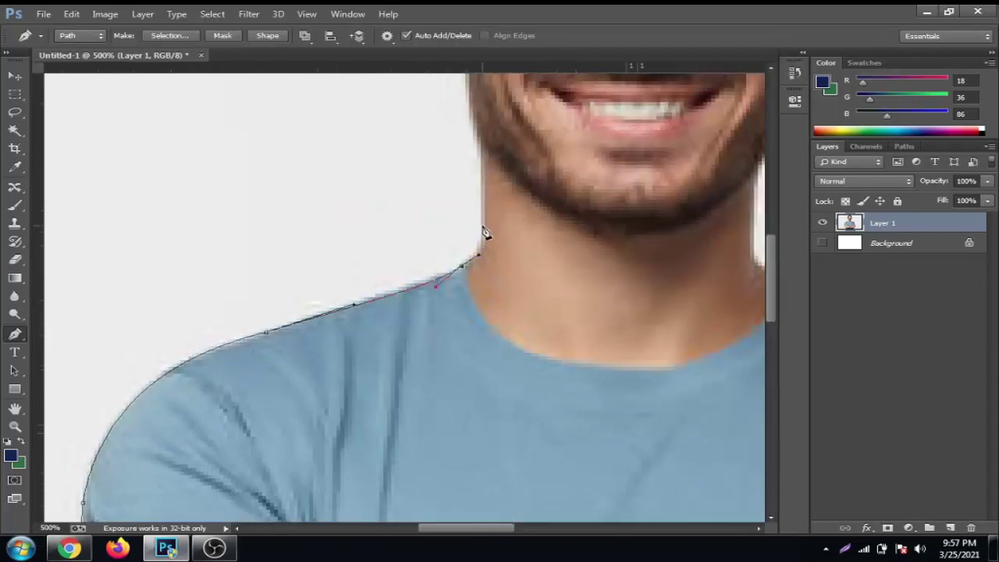
# - Add anchors from the shoulder-neck junction up and across the top of the hair
pyautogui.moveTo(481, 225); pyautogui.dragTo(481, 203)
pyautogui.moveTo(494, 173)
pyautogui.mouseDown()
pyautogui.moveTo(476, 280)
pyautogui.moveTo(454, 305)
pyautogui.moveTo(444, 248)
pyautogui.moveTo(429, 331)
pyautogui.moveTo(417, 303)
pyautogui.mouseUp()
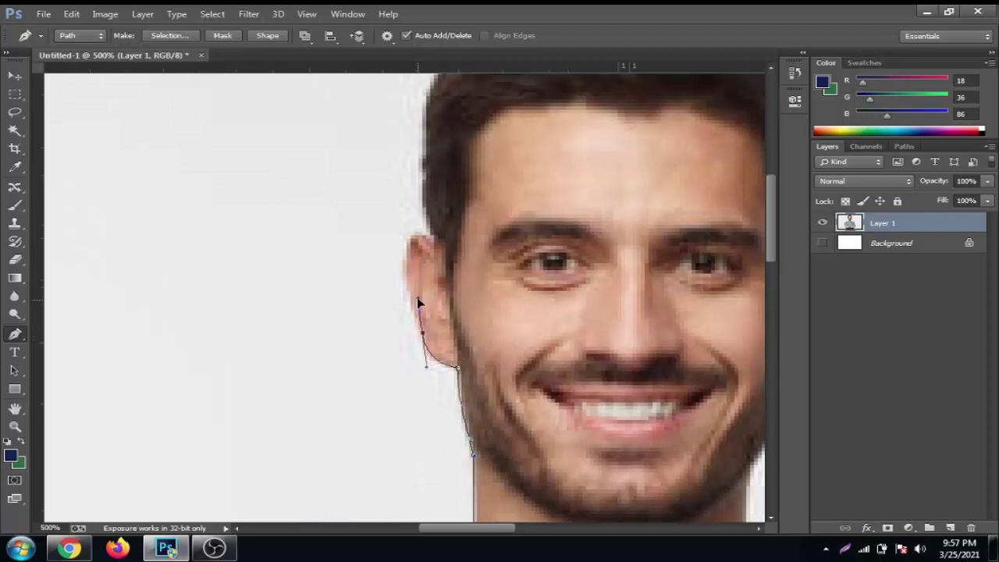
pyautogui.moveTo(427, 232); pyautogui.dragTo(416, 308)
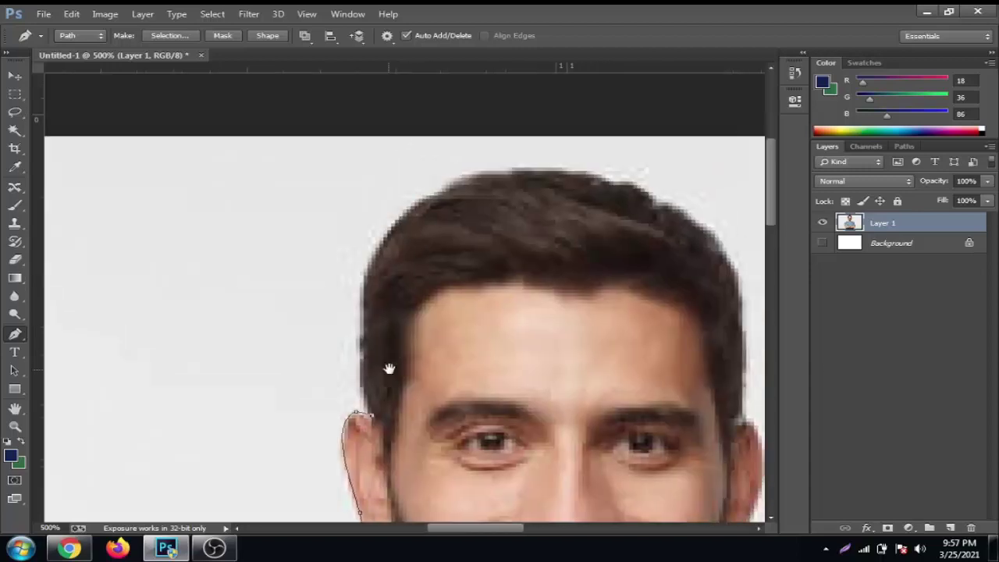
pyautogui.moveTo(426, 323); pyautogui.dragTo(390, 368)
pyautogui.moveTo(402, 223); pyautogui.dragTo(461, 179)
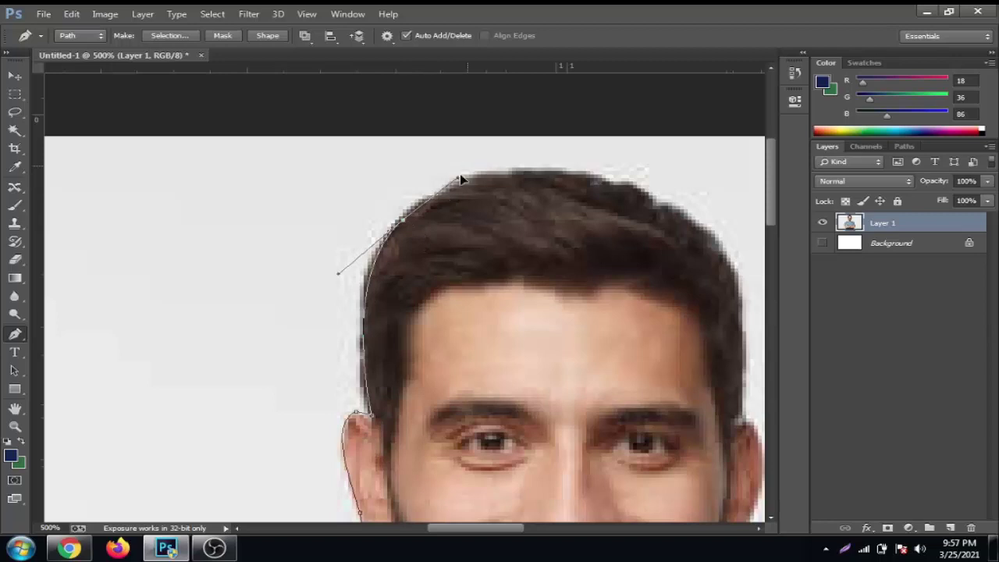
pyautogui.hscroll(1, 484, 206)
pyautogui.hscroll(1, 513, 225)
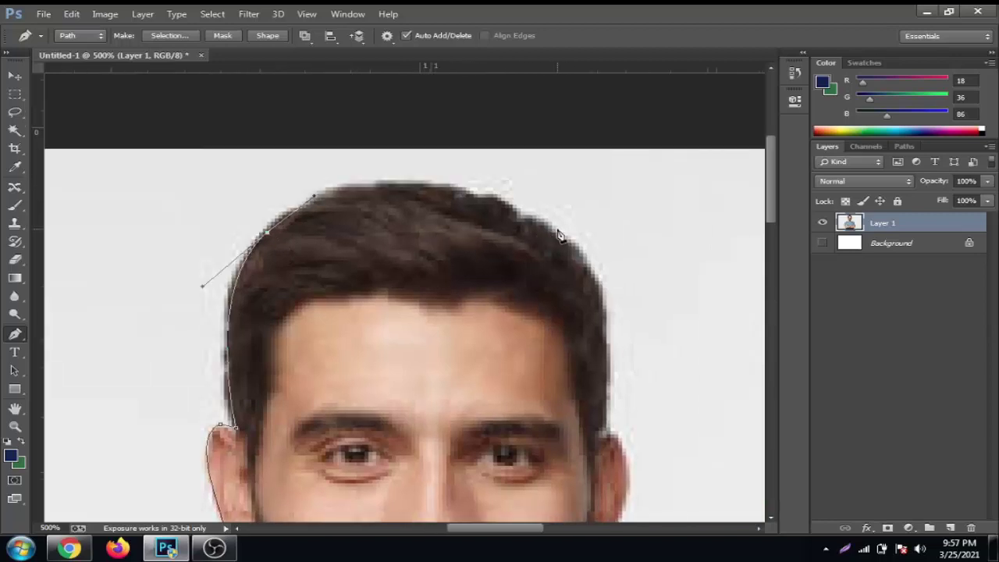
pyautogui.moveTo(561, 233)
pyautogui.mouseDown()
pyautogui.moveTo(703, 325)
pyautogui.moveTo(609, 279)
pyautogui.mouseUp()
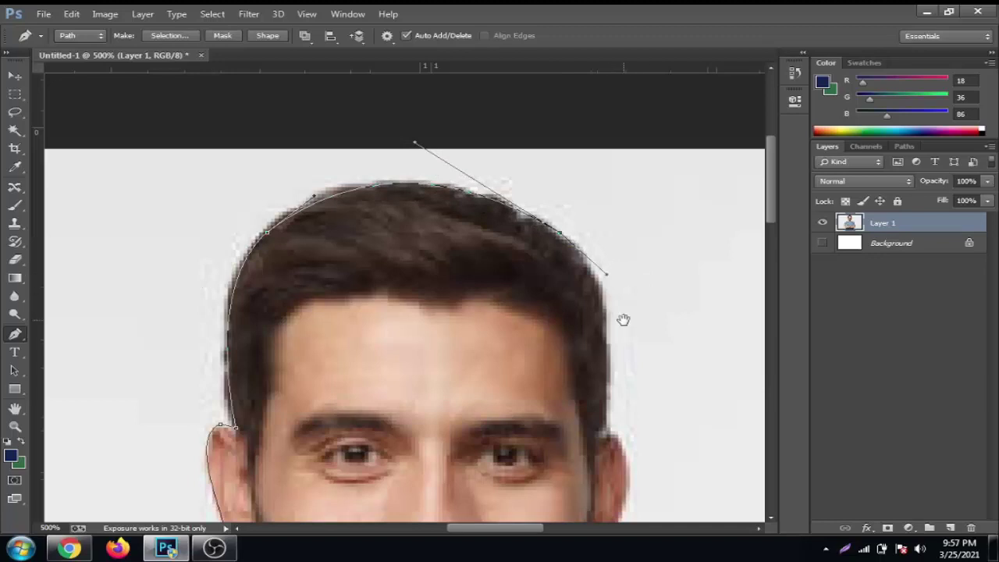
# - Carry the path down the hair's right side, below the ear and along the jawline
pyautogui.scroll(-1, 622, 320)
pyautogui.hscroll(1, 622, 319)
pyautogui.moveTo(550, 364)
pyautogui.mouseDown()
pyautogui.moveTo(543, 473)
pyautogui.moveTo(563, 363)
pyautogui.mouseUp()
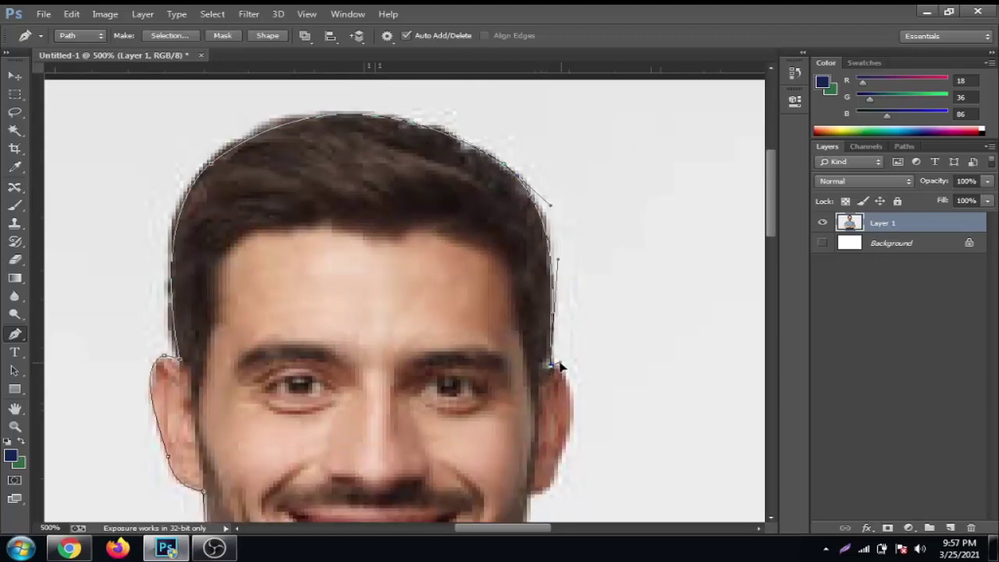
pyautogui.moveTo(550, 402)
pyautogui.mouseDown()
pyautogui.moveTo(548, 275)
pyautogui.moveTo(554, 345)
pyautogui.mouseUp()
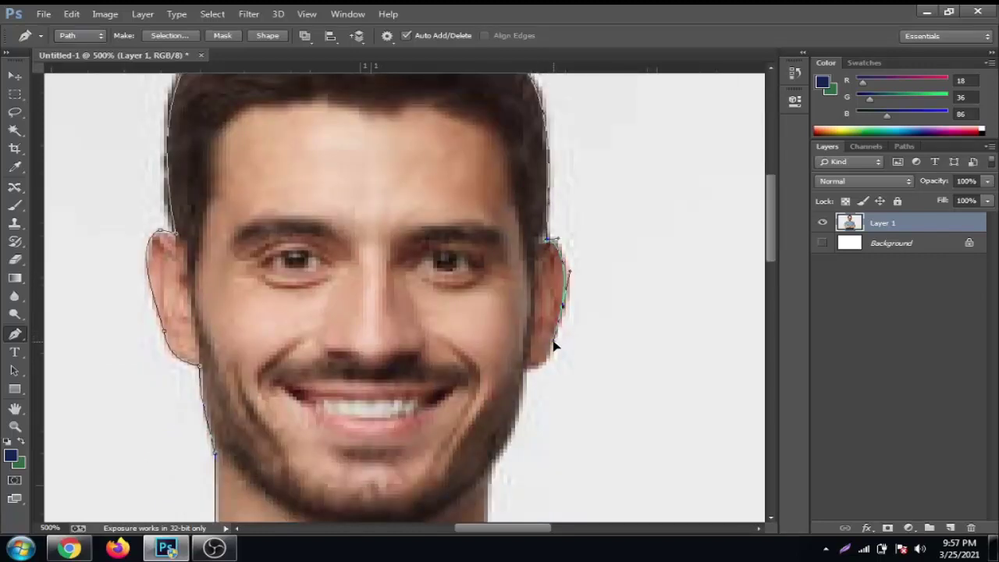
pyautogui.moveTo(548, 363); pyautogui.dragTo(502, 376)
pyautogui.scroll(-1, 519, 378)
pyautogui.scroll(-2, 511, 351)
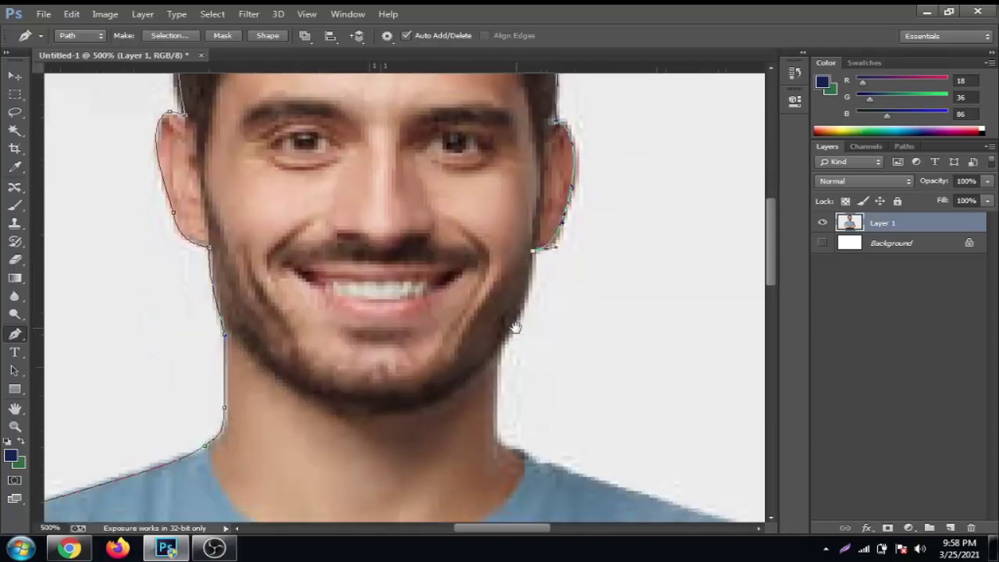
pyautogui.keyDown('ctrl'); pyautogui.click(516, 334); pyautogui.keyUp('ctrl')
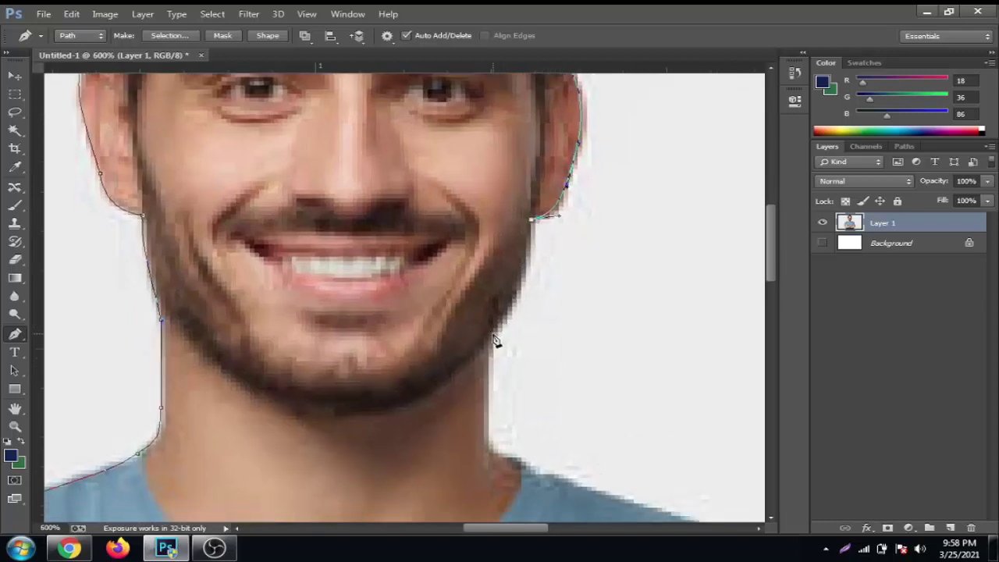
pyautogui.moveTo(494, 332); pyautogui.dragTo(458, 367)
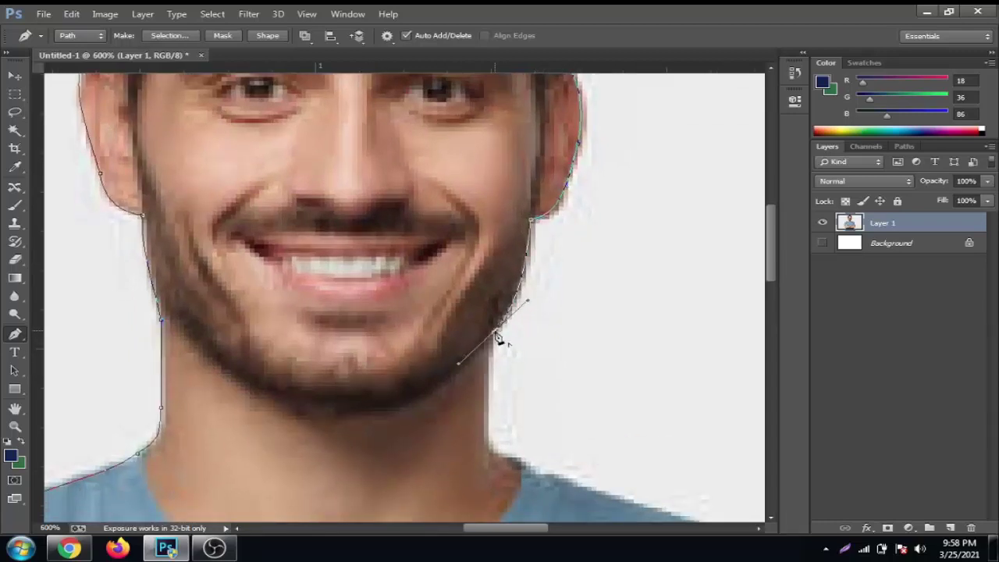
pyautogui.keyDown('alt'); pyautogui.click(494, 332); pyautogui.keyUp('alt')
pyautogui.scroll(-2, 484, 359)
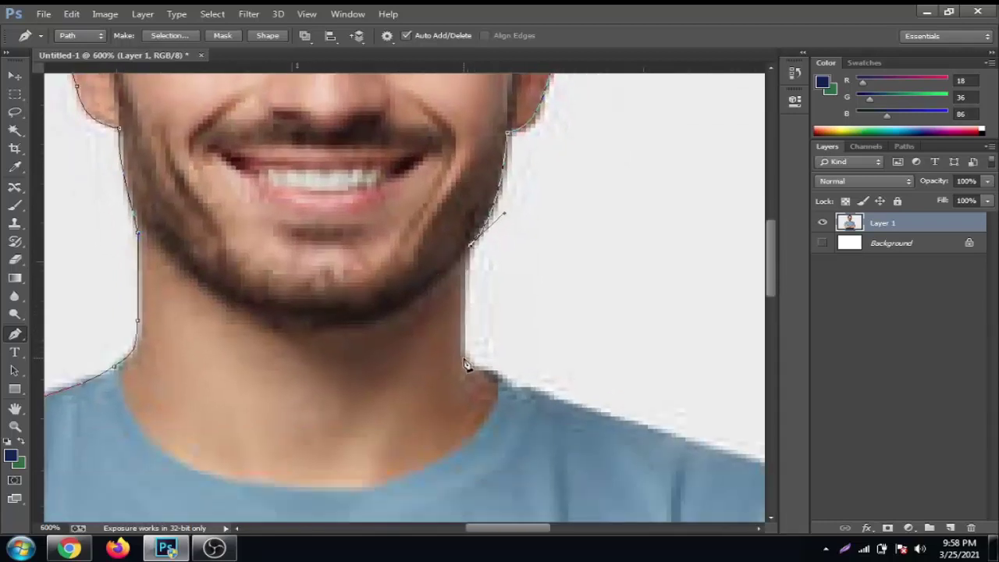
# - Add anchors from the jaw down the neck, over the shoulder and down the sleeve
pyautogui.moveTo(466, 359)
pyautogui.mouseDown()
pyautogui.moveTo(470, 371)
pyautogui.moveTo(451, 311)
pyautogui.moveTo(497, 328)
pyautogui.moveTo(517, 292)
pyautogui.moveTo(437, 265)
pyautogui.mouseUp()
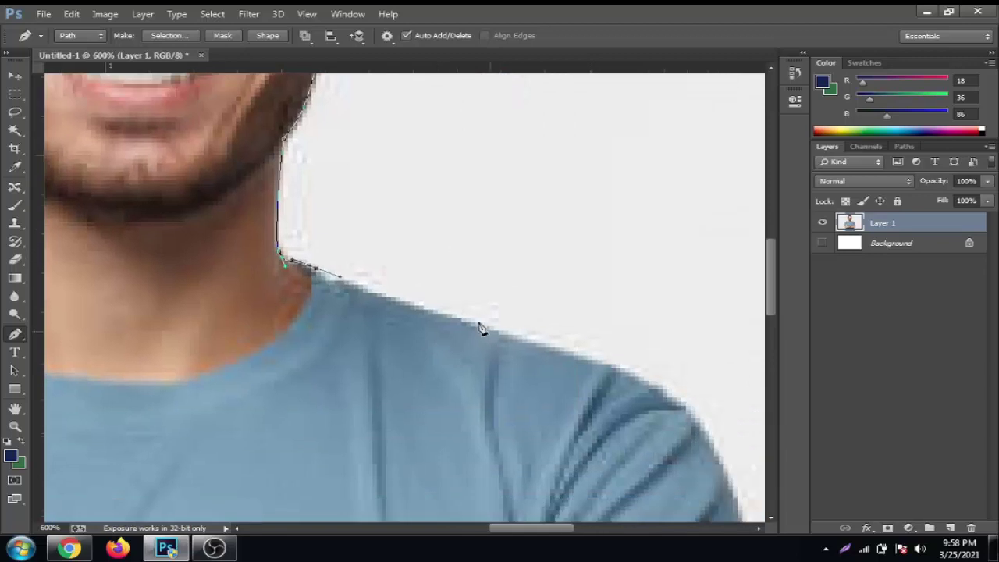
pyautogui.moveTo(551, 350)
pyautogui.mouseDown()
pyautogui.moveTo(636, 372)
pyautogui.moveTo(512, 256)
pyautogui.mouseUp()
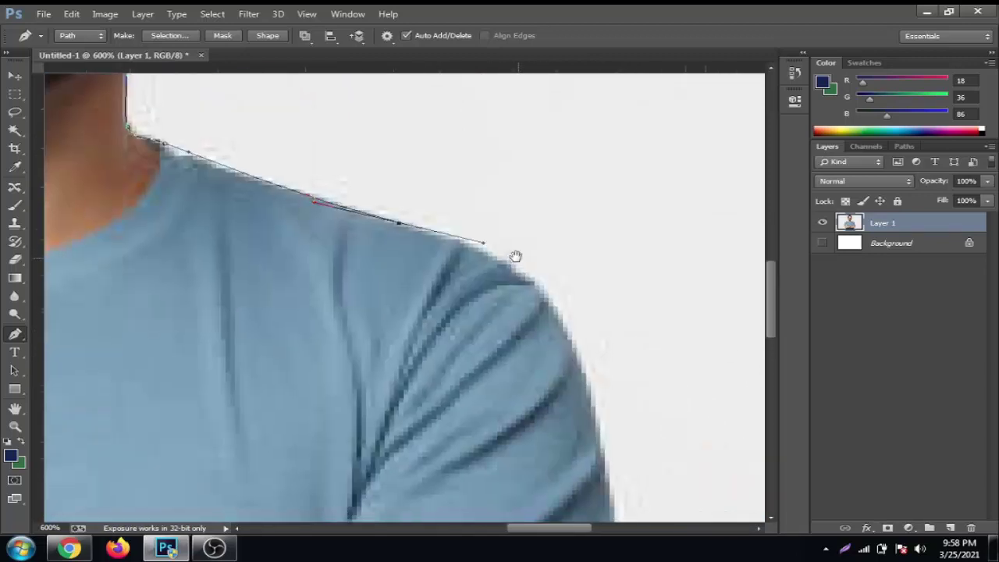
pyautogui.moveTo(571, 342)
pyautogui.mouseDown()
pyautogui.moveTo(603, 422)
pyautogui.moveTo(553, 196)
pyautogui.mouseUp()
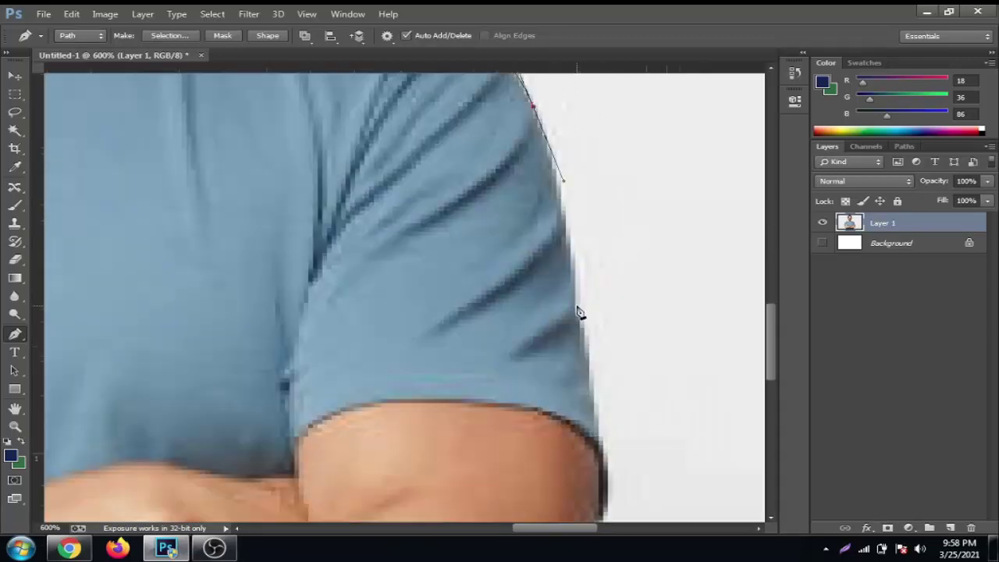
pyautogui.moveTo(576, 306)
pyautogui.mouseDown()
pyautogui.moveTo(584, 374)
pyautogui.moveTo(565, 247)
pyautogui.mouseUp()
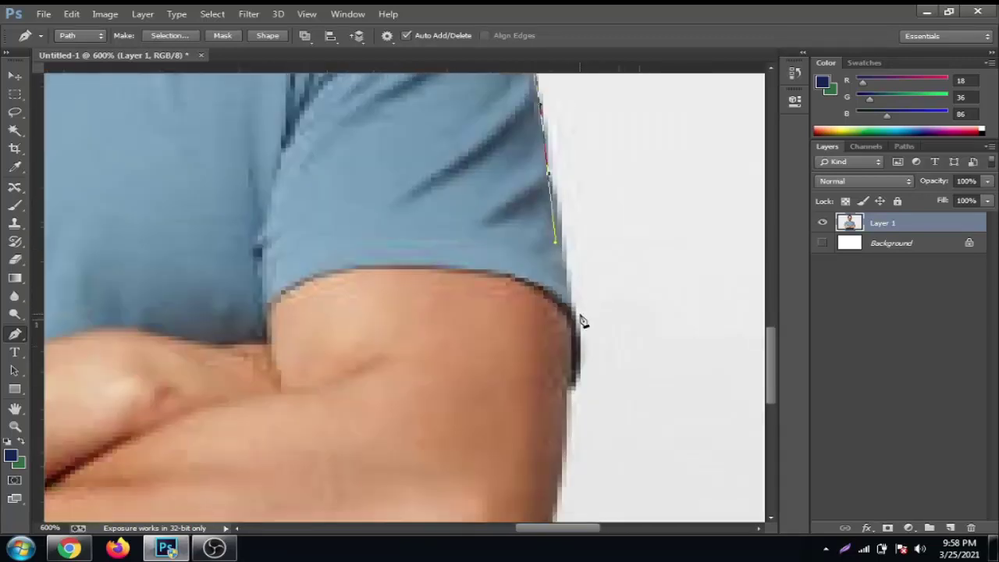
pyautogui.moveTo(576, 320)
pyautogui.mouseDown()
pyautogui.moveTo(576, 361)
pyautogui.moveTo(554, 290)
pyautogui.mouseUp()
pyautogui.click(551, 312)
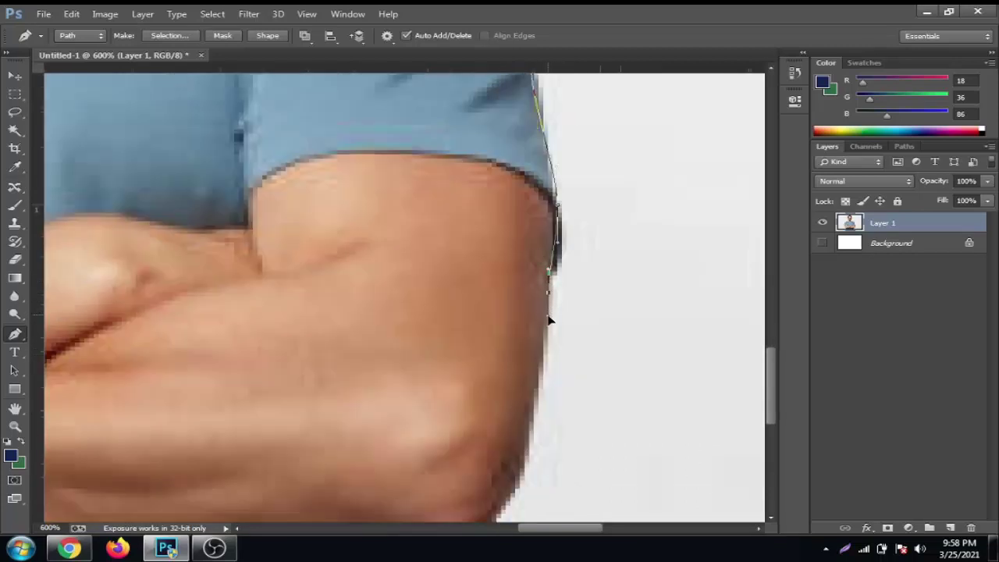
# - Curve the path down the outer arm and around to its lower corner
pyautogui.scroll(-3, 533, 268)
pyautogui.scroll(-2, 531, 277)
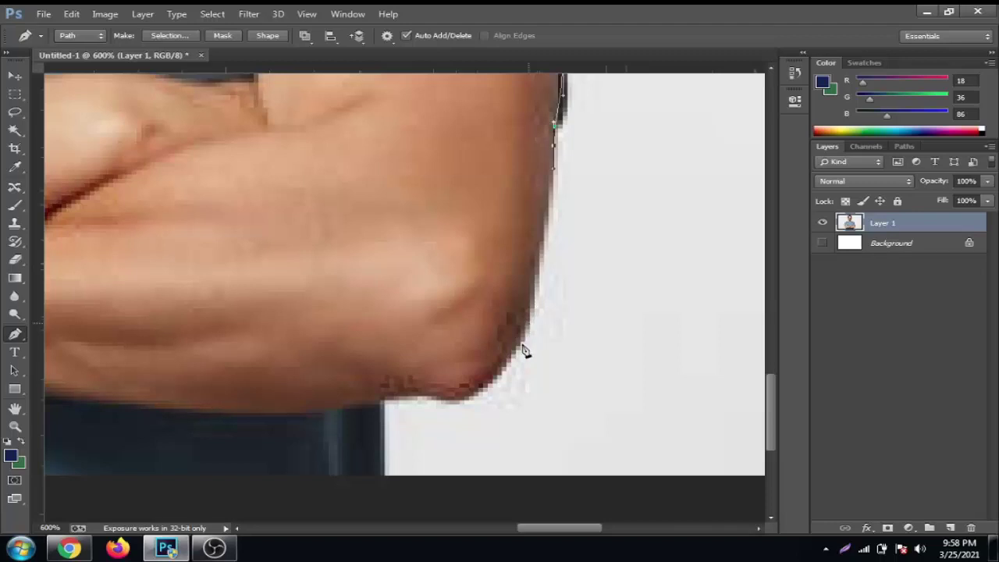
pyautogui.moveTo(529, 326); pyautogui.dragTo(518, 363)
pyautogui.scroll(-2, 518, 363)
pyautogui.hscroll(-1, 517, 363)
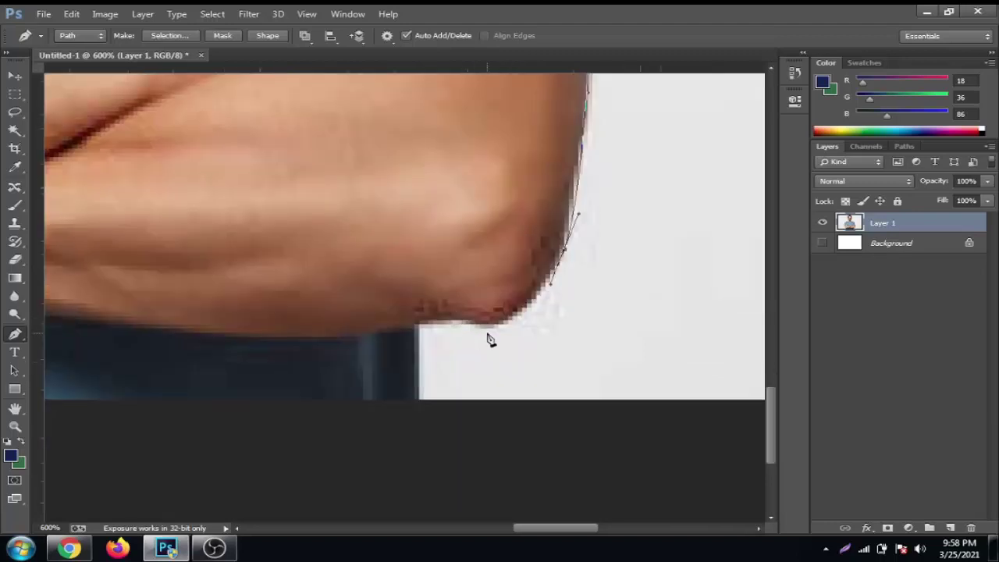
pyautogui.moveTo(496, 323); pyautogui.dragTo(470, 328)
pyautogui.click(416, 327)
pyautogui.scroll(-3, 416, 363)
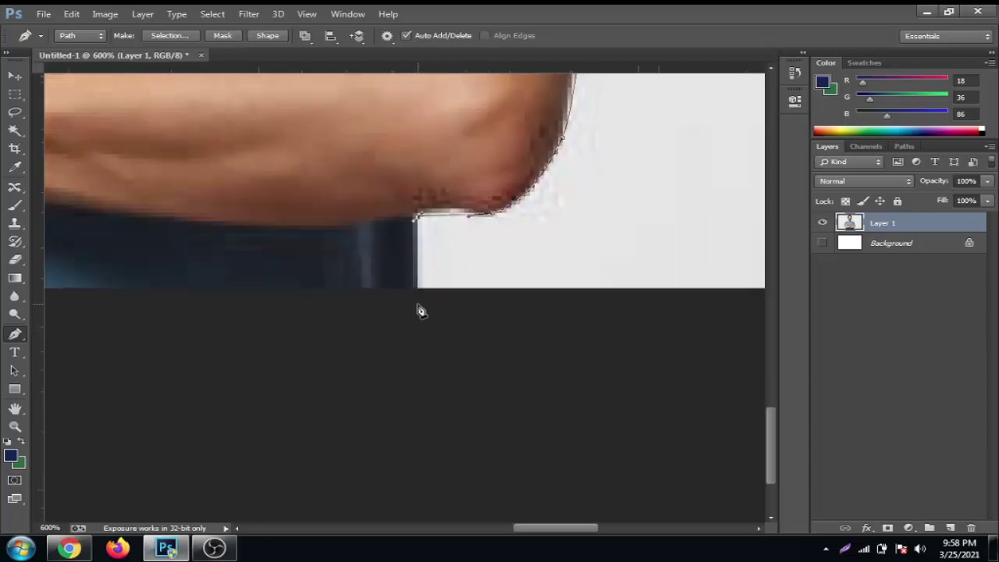
pyautogui.scroll(-4, 421, 305)
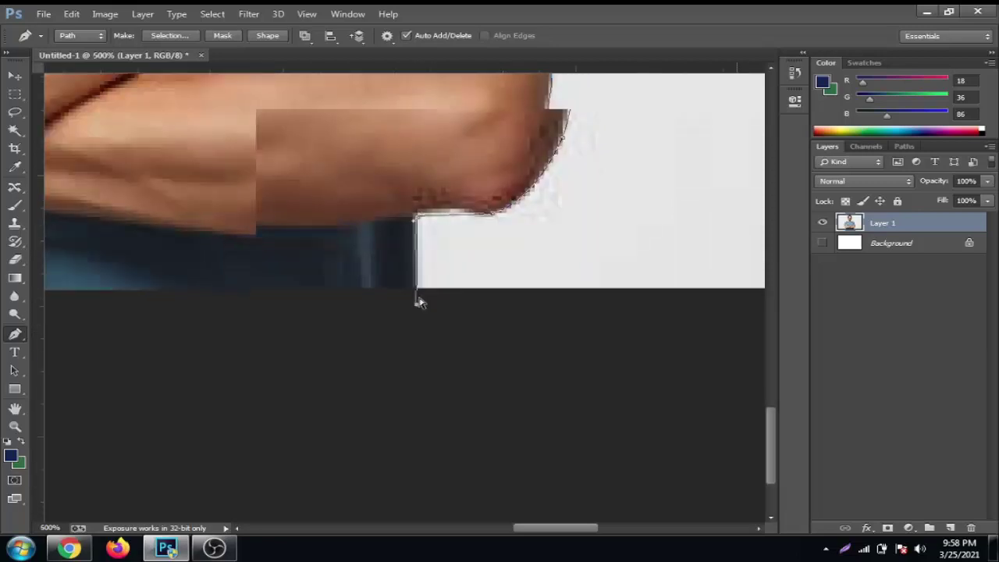
pyautogui.scroll(-2, 421, 304)
# - Close the path around the outside of the photo and convert it into a selection
pyautogui.scroll(-2, 422, 304)
pyautogui.scroll(-1, 421, 305)
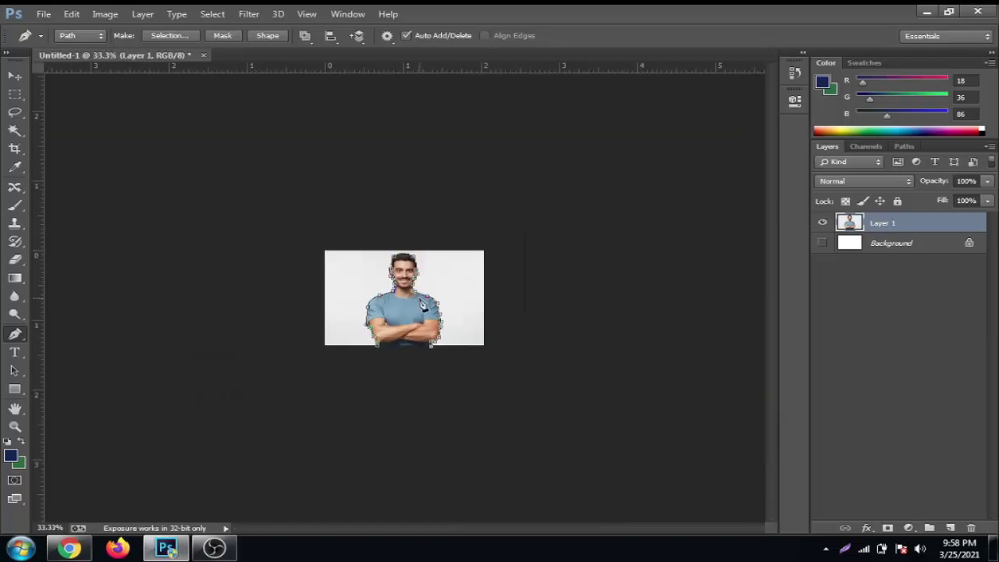
pyautogui.click(451, 386)
pyautogui.click(583, 380)
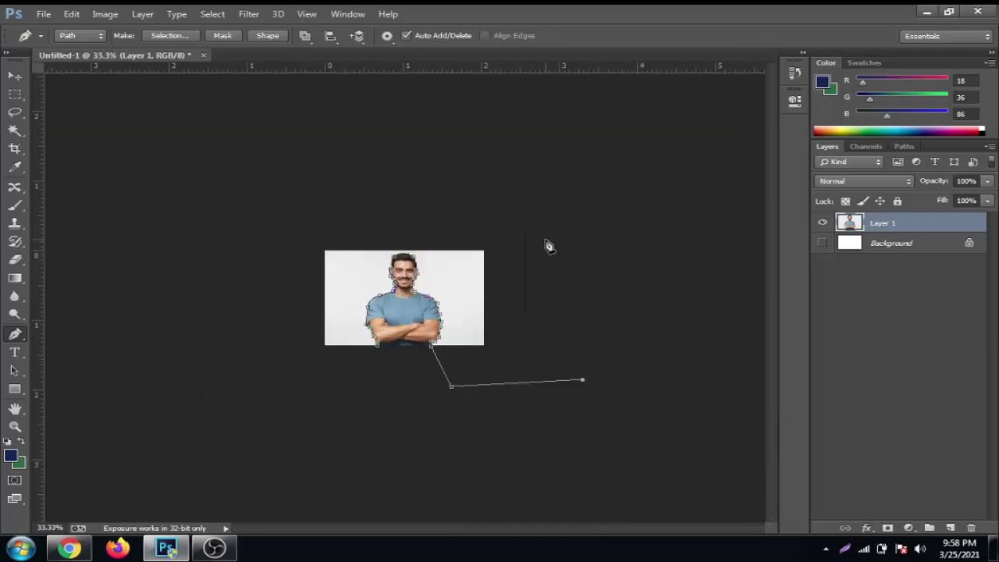
pyautogui.click(546, 236)
pyautogui.click(421, 184)
pyautogui.moveTo(218, 221); pyautogui.dragTo(215, 244)
pyautogui.moveTo(218, 387); pyautogui.dragTo(231, 399)
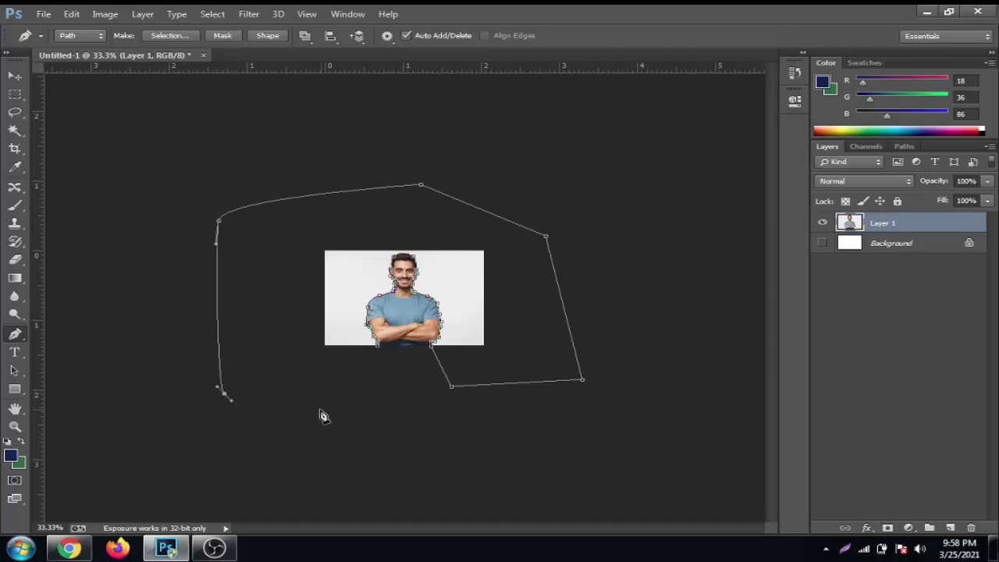
pyautogui.click(357, 393)
pyautogui.click(382, 358)
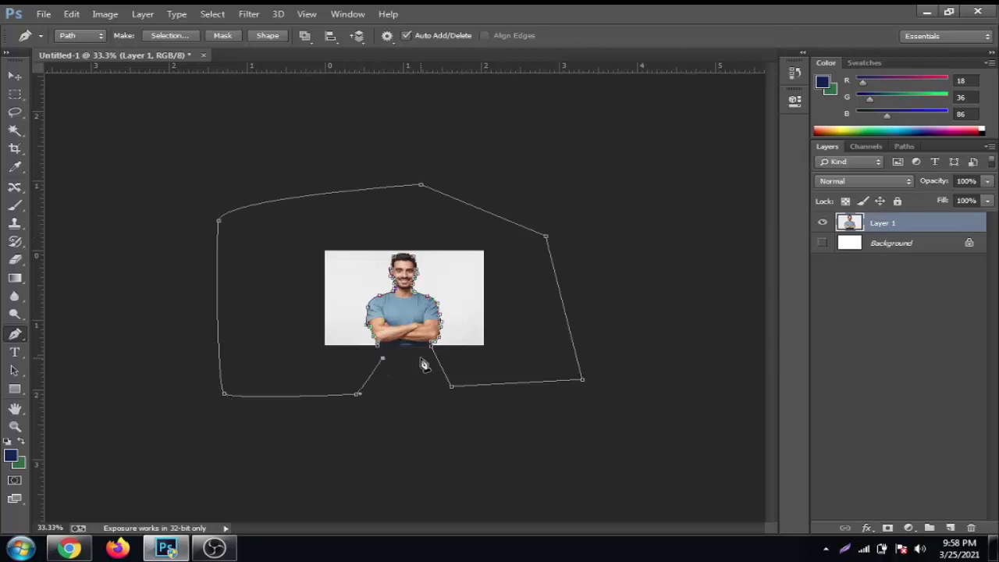
pyautogui.click(435, 346)
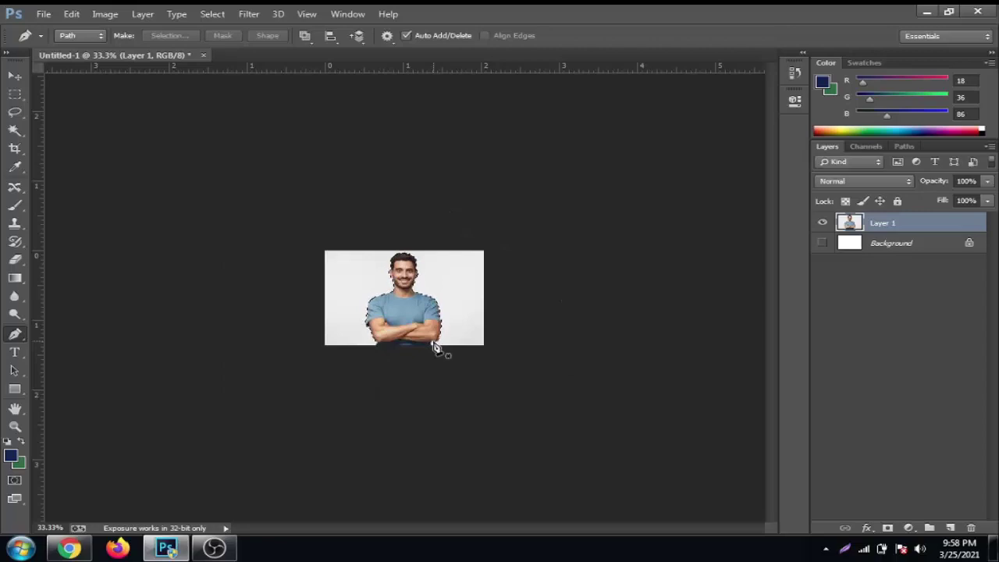
# - Delete the selected white backdrop, deselect, and nudge the man slightly right
pyautogui.press('Delete')
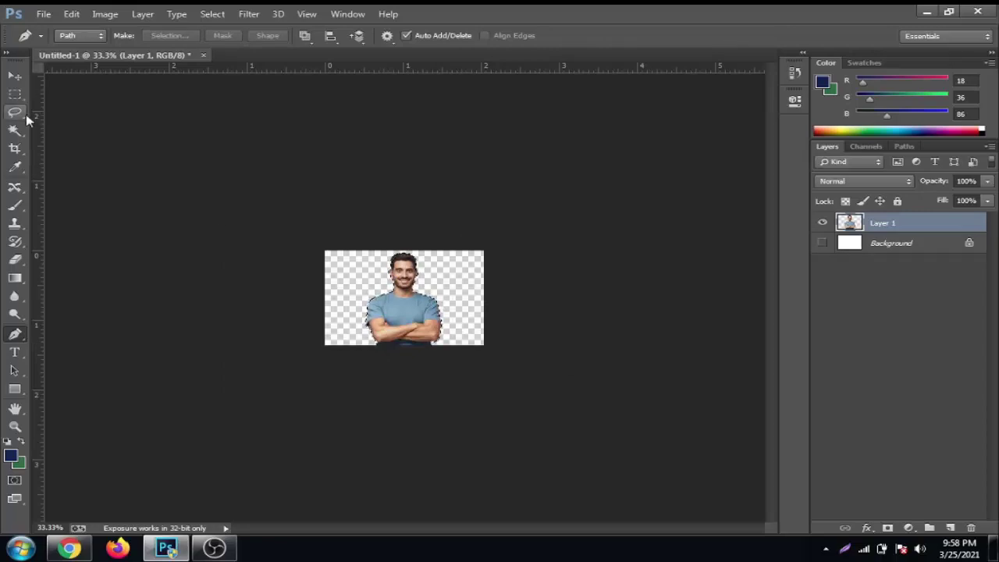
pyautogui.click(18, 94)
pyautogui.hotkey('ctrl', 'd')
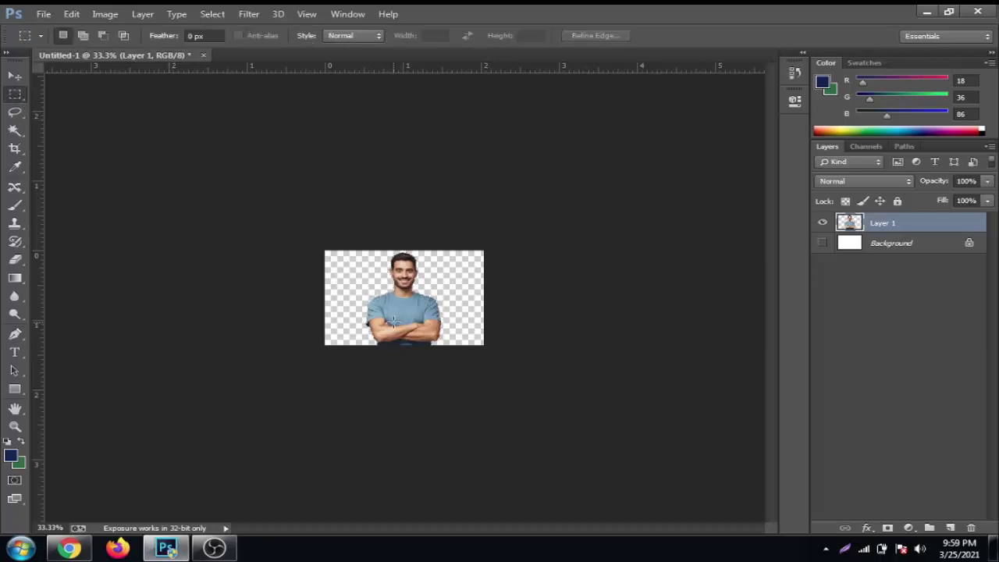
pyautogui.click(396, 317)
pyautogui.click(395, 318)
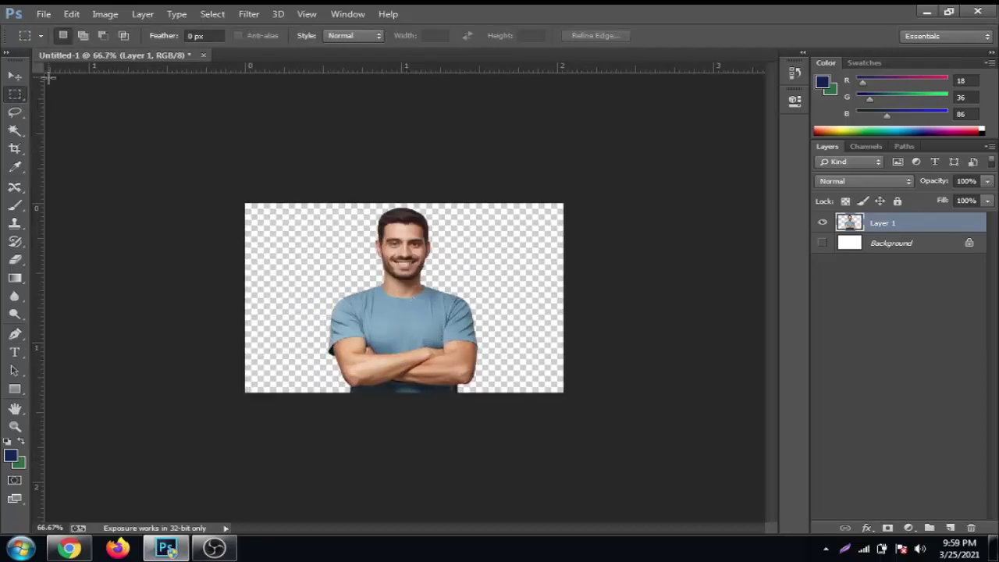
pyautogui.click(18, 78)
pyautogui.moveTo(409, 329); pyautogui.dragTo(413, 331)
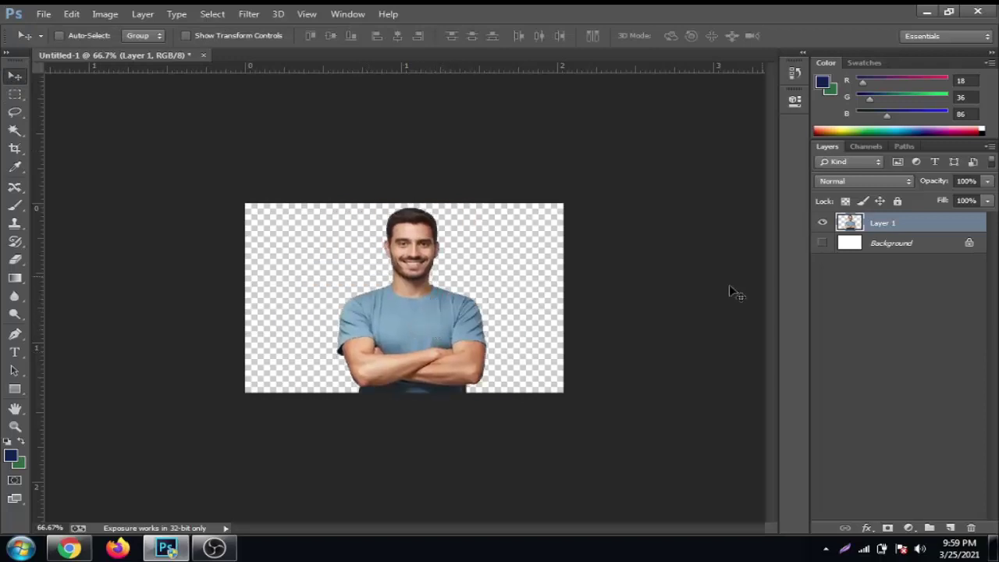
# - Make the Background layer visible and convert it into editable Layer 0
pyautogui.click(822, 244)
pyautogui.click(823, 245)
pyautogui.click(823, 244)
pyautogui.doubleClick(868, 244)
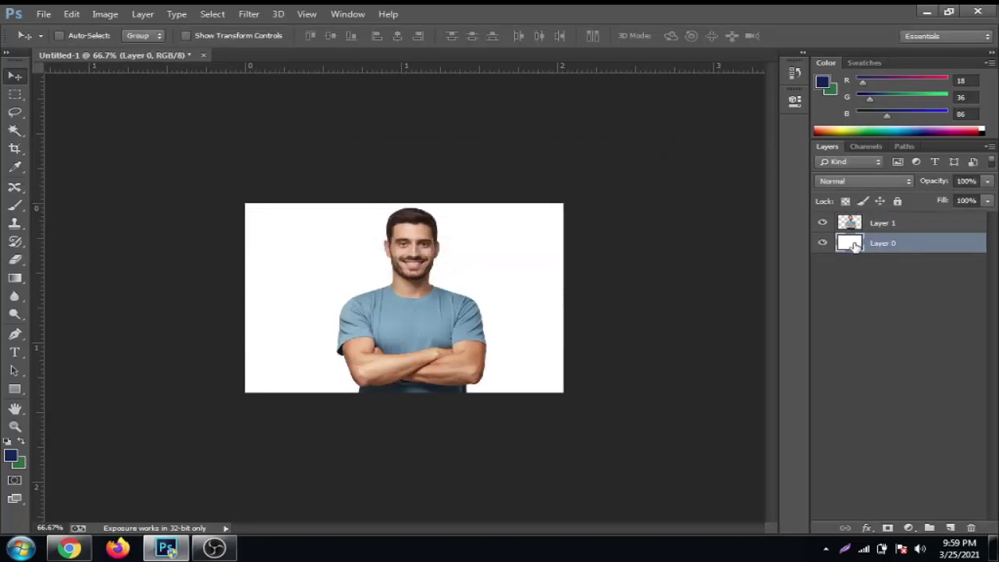
# - Fill Layer 0 with the background colour, swap the colours and fill again
pyautogui.rightClick(856, 244)
pyautogui.click(857, 244)
pyautogui.hotkey('ctrl', 'BackSpace')
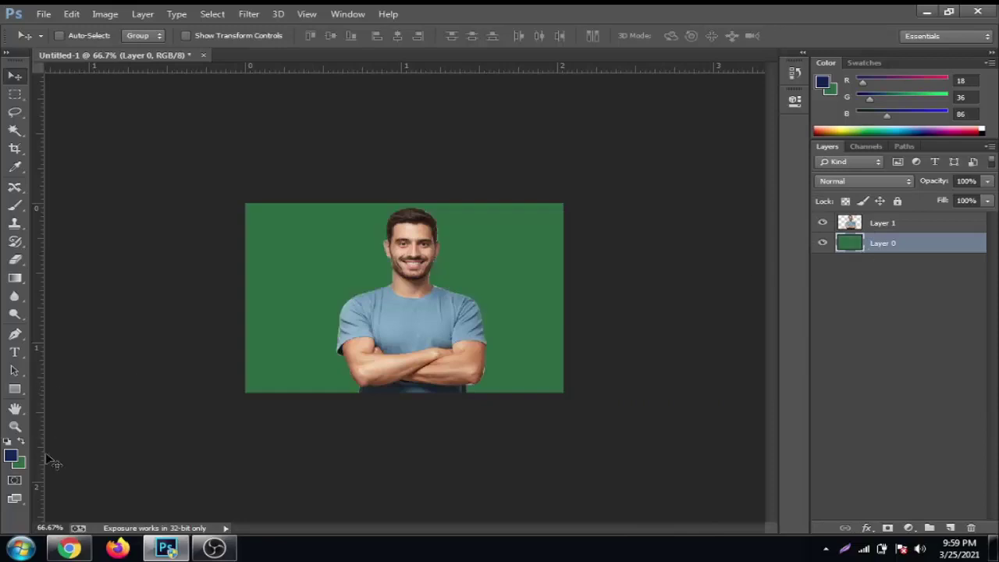
pyautogui.click(21, 441)
pyautogui.hotkey('ctrl', 'BackSpace')
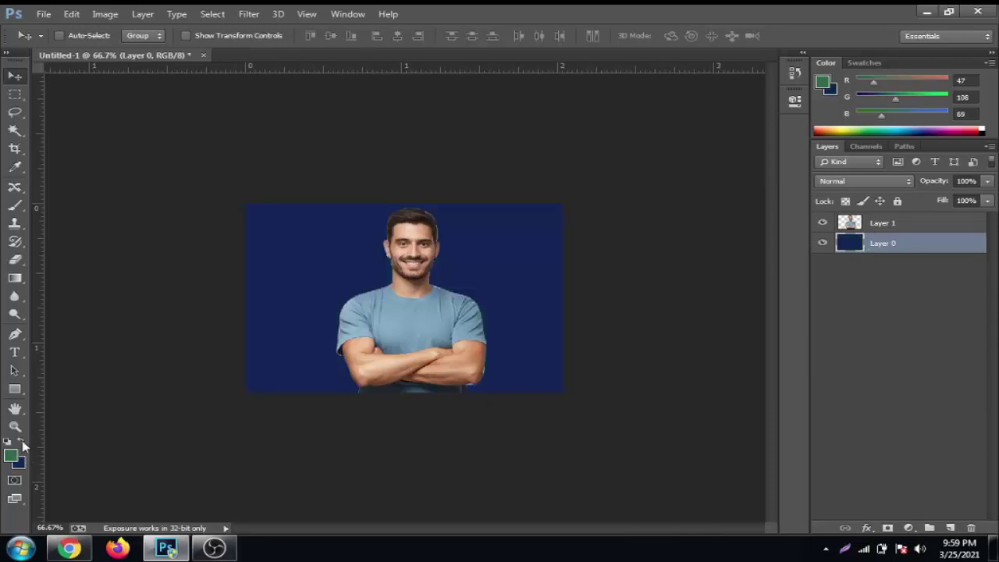
# - Set the background colour to bright yellow (#ffff56) and fill Layer 0 with it
pyautogui.click(18, 462)
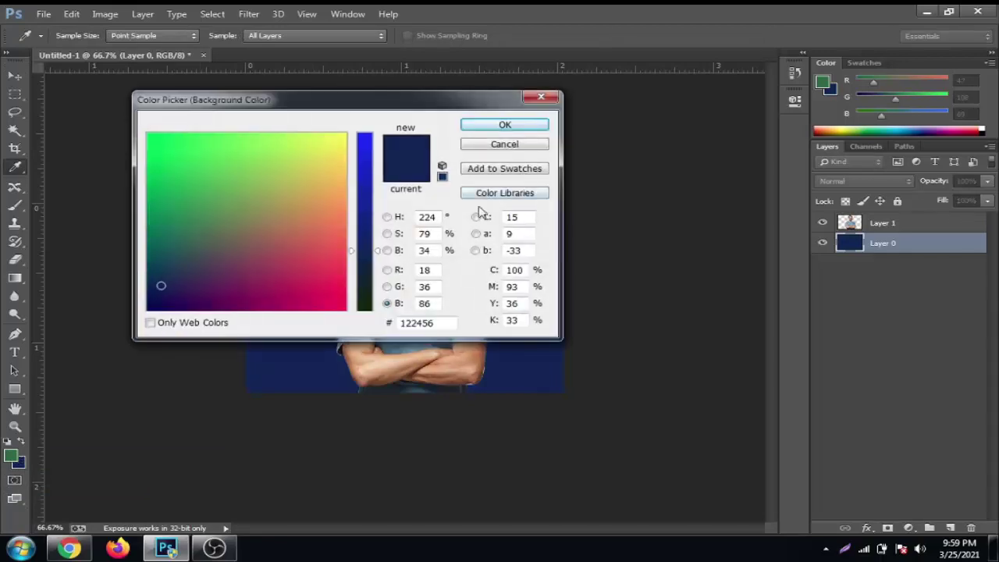
pyautogui.click(330, 154)
pyautogui.moveTo(329, 154); pyautogui.dragTo(346, 137)
pyautogui.click(503, 126)
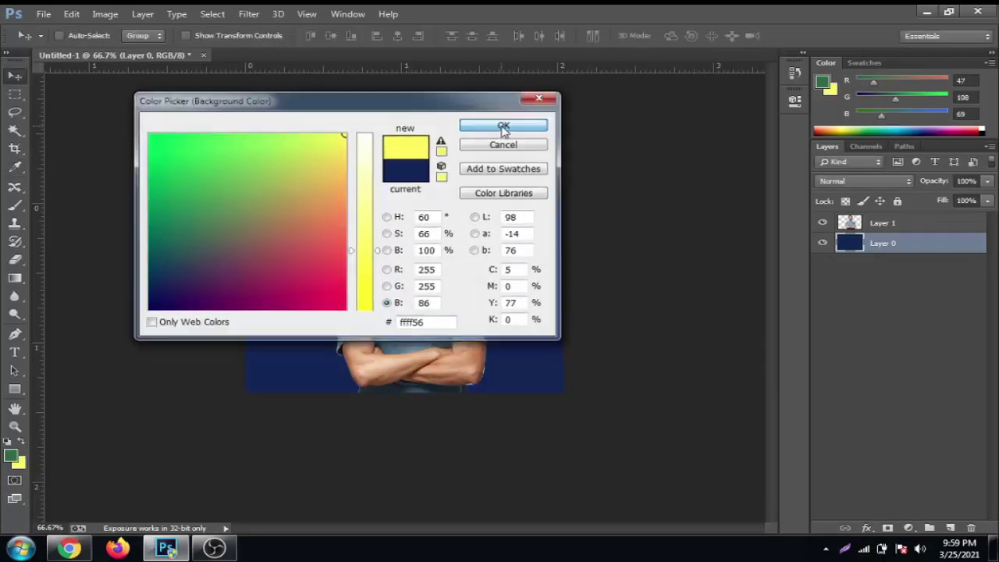
pyautogui.hotkey('ctrl', 'BackSpace')
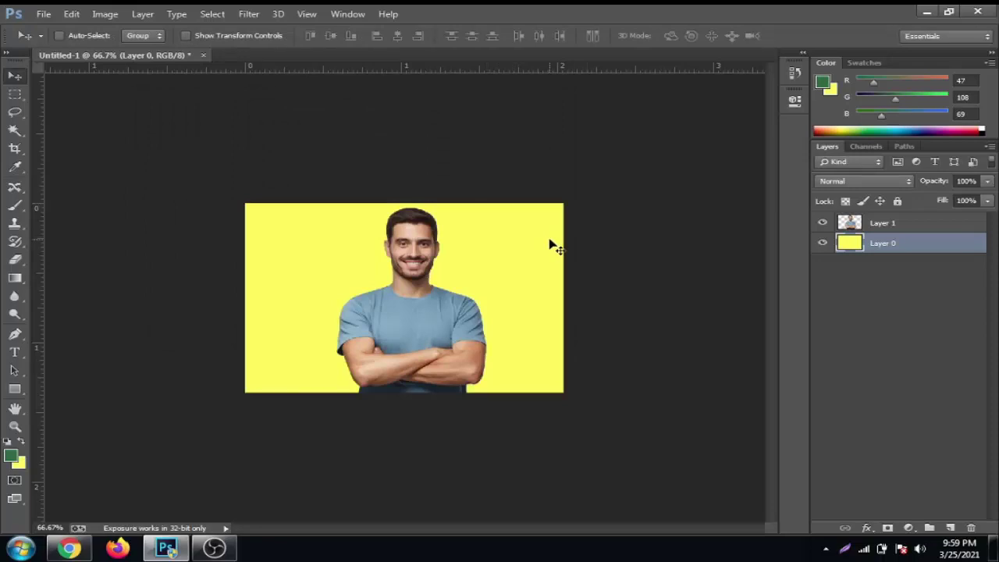
pyautogui.click(214, 547)
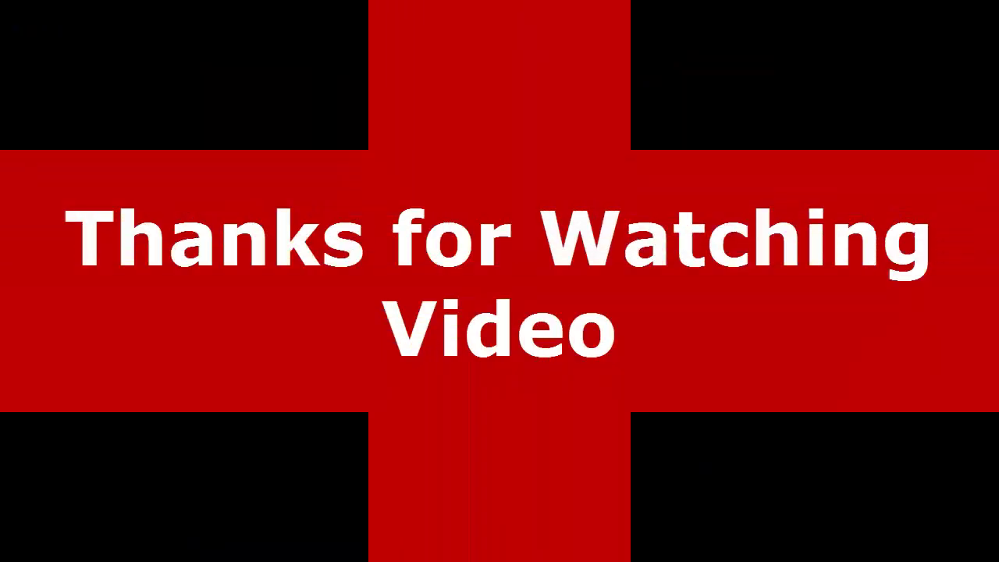